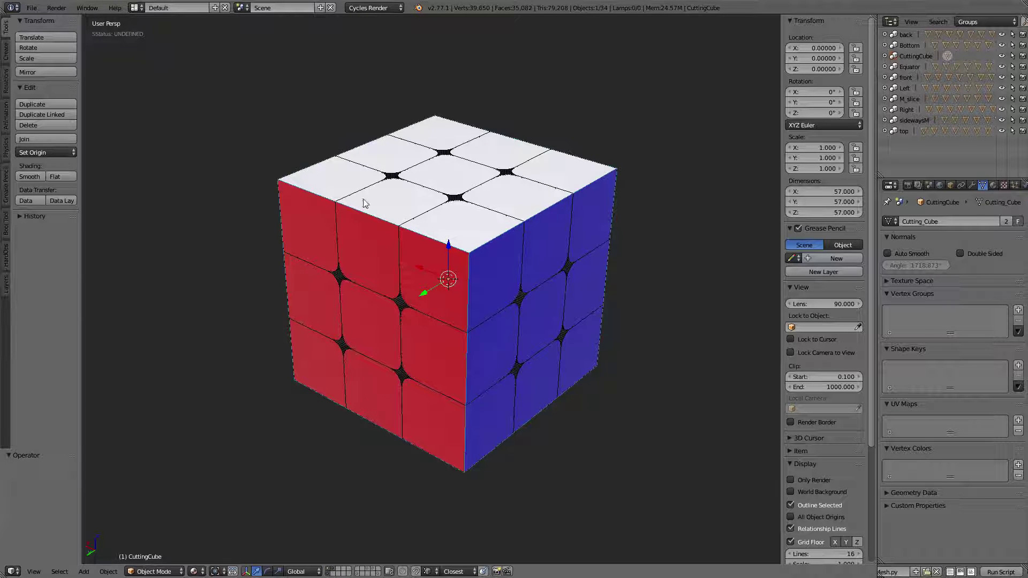
Step: Hide the corner piece plus EdgeExtension.003 and .004 to inspect the interior, then unhide everything
{"action": "right_click", "coordinate": [465, 227]}
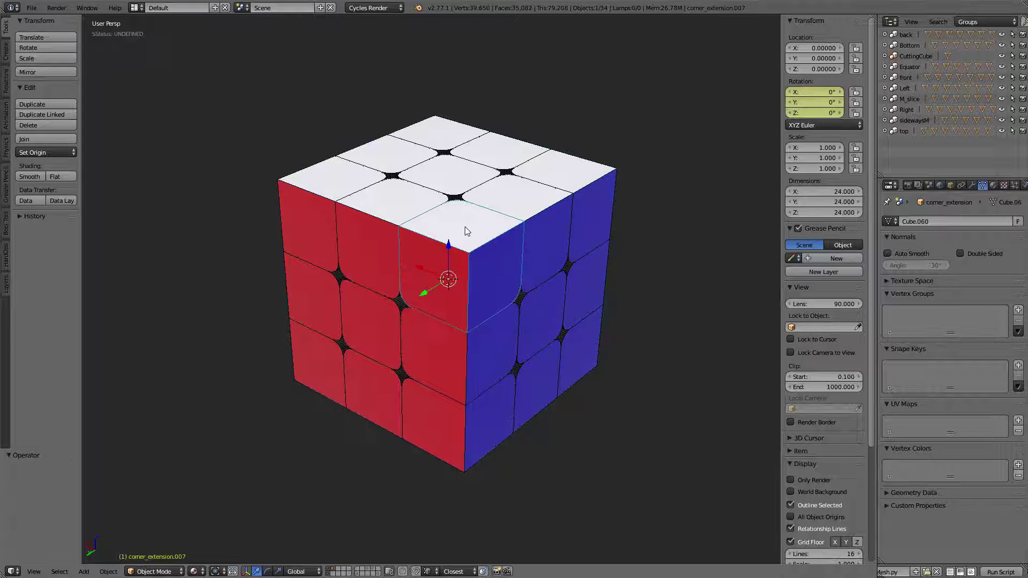
{"action": "key", "text": "h"}
{"action": "right_click", "coordinate": [526, 245]}
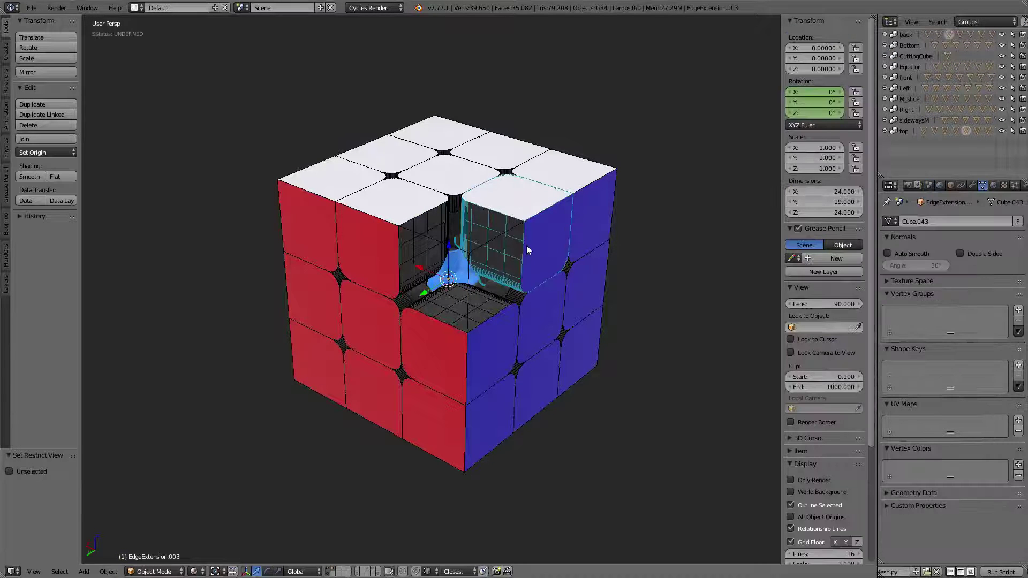
{"action": "key", "text": "h"}
{"action": "right_click", "coordinate": [410, 265]}
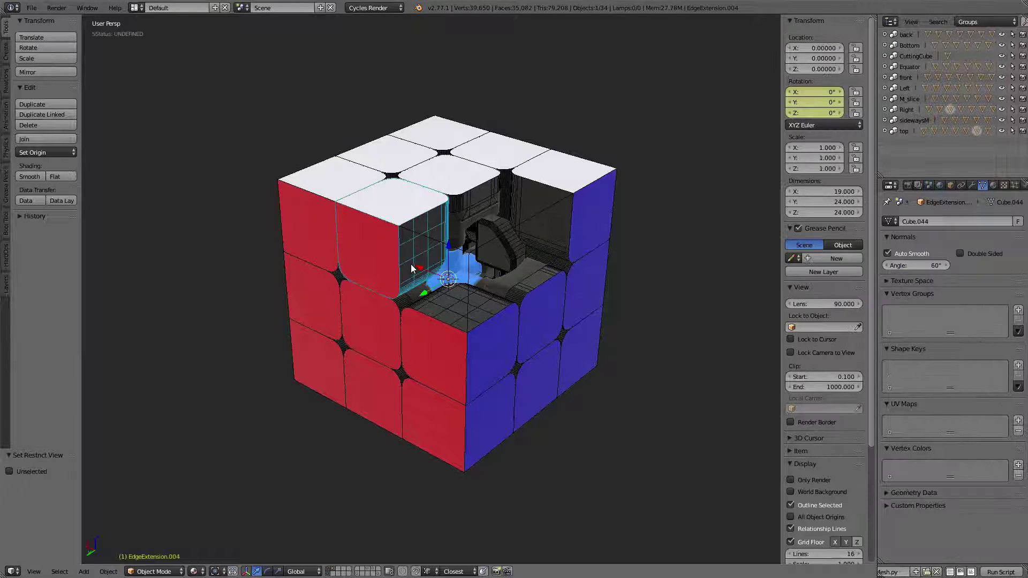
{"action": "key", "text": "h"}
{"action": "middle_click_drag", "start_coordinate": [410, 264], "coordinate": [523, 307]}
{"action": "scroll", "coordinate": [487, 273], "scroll_direction": "up", "scroll_amount": 4}
{"action": "key", "text": "alt+h"}
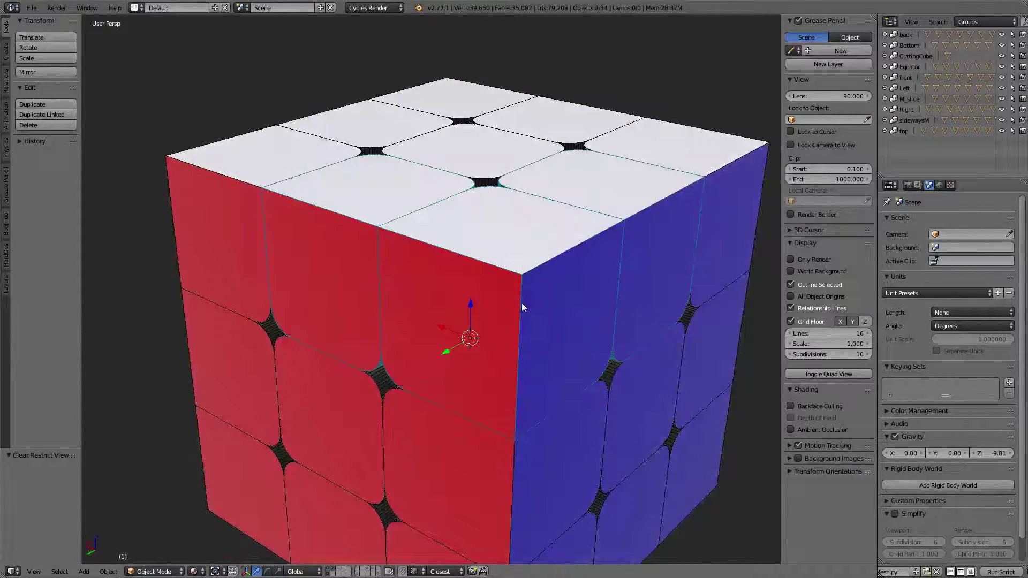
{"action": "scroll", "coordinate": [571, 268], "scroll_direction": "down", "scroll_amount": 3}
Step: Make CuttingCube active and rotate it about the Z axis
{"action": "right_click", "coordinate": [590, 214]}
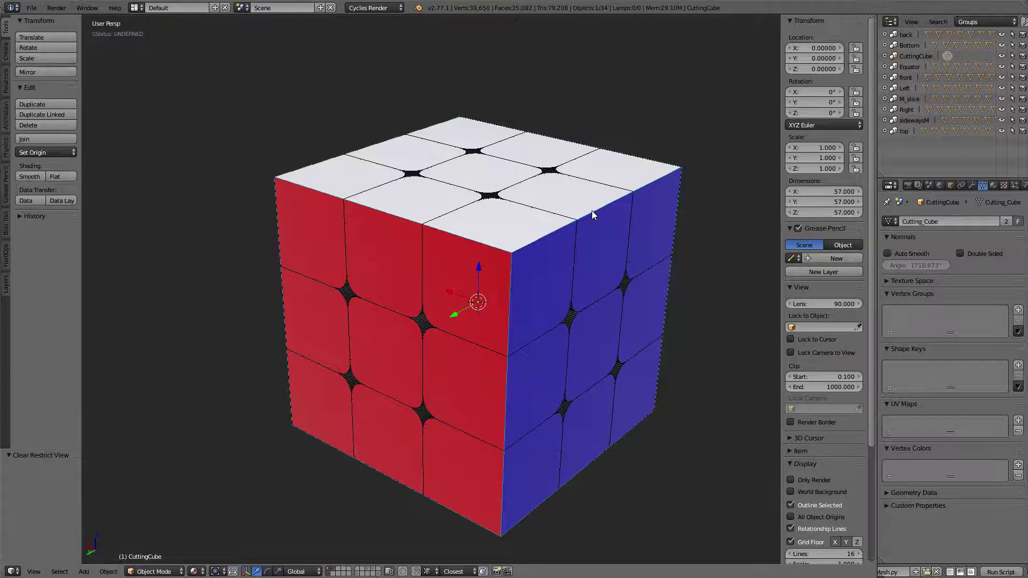
{"action": "scroll", "coordinate": [592, 211], "scroll_direction": "down", "scroll_amount": 3}
{"action": "middle_click_drag", "start_coordinate": [566, 223], "coordinate": [522, 236], "text": "shift"}
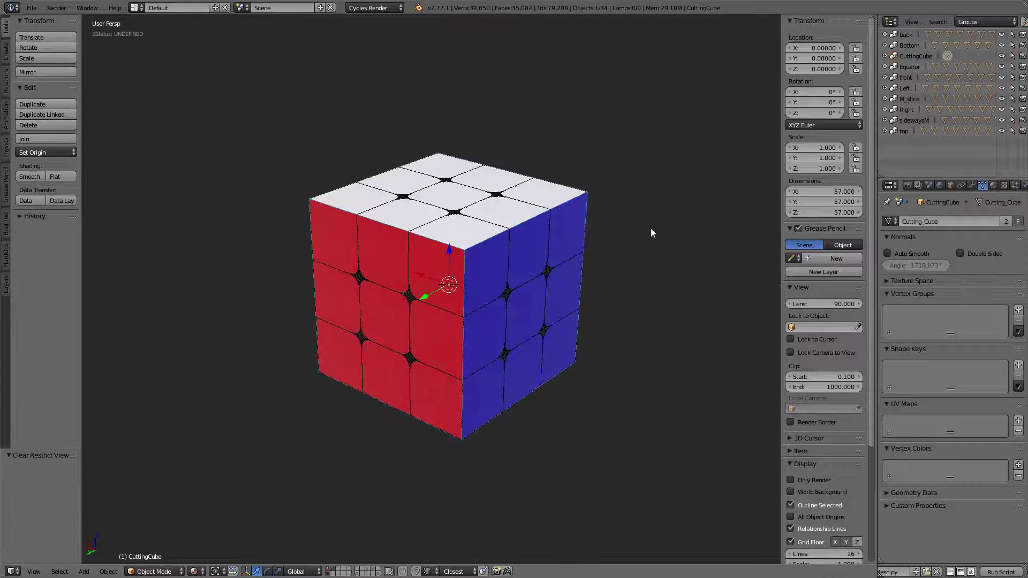
{"action": "key", "text": "r"}
{"action": "key", "text": "z"}
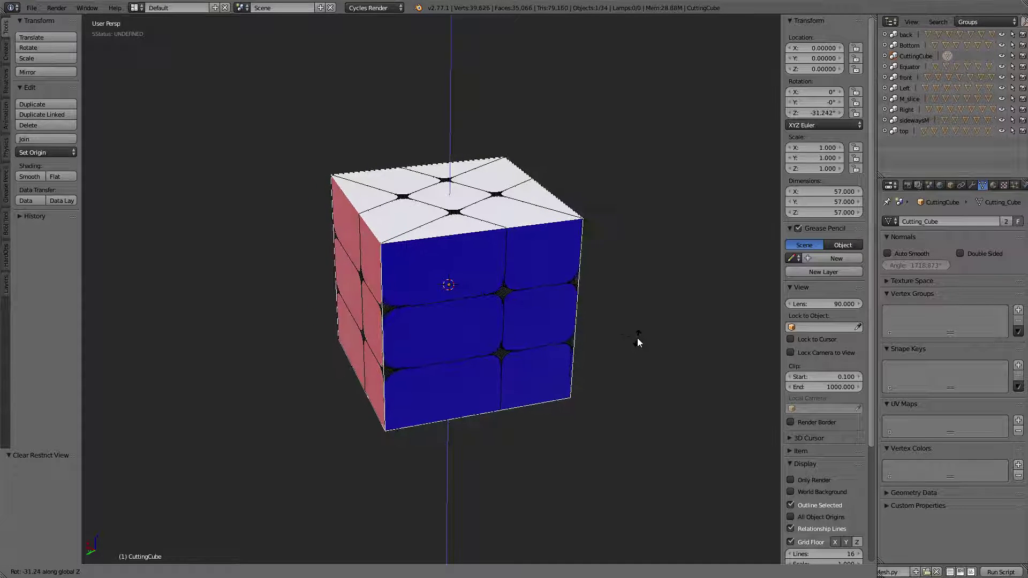
{"action": "left_click", "coordinate": [637, 338]}
Step: Free- and trackball-rotate CuttingCube onto a corner: X 16.618°, Y -33.986°, Z -37.18°
{"action": "middle_click_drag", "start_coordinate": [536, 321], "coordinate": [467, 275]}
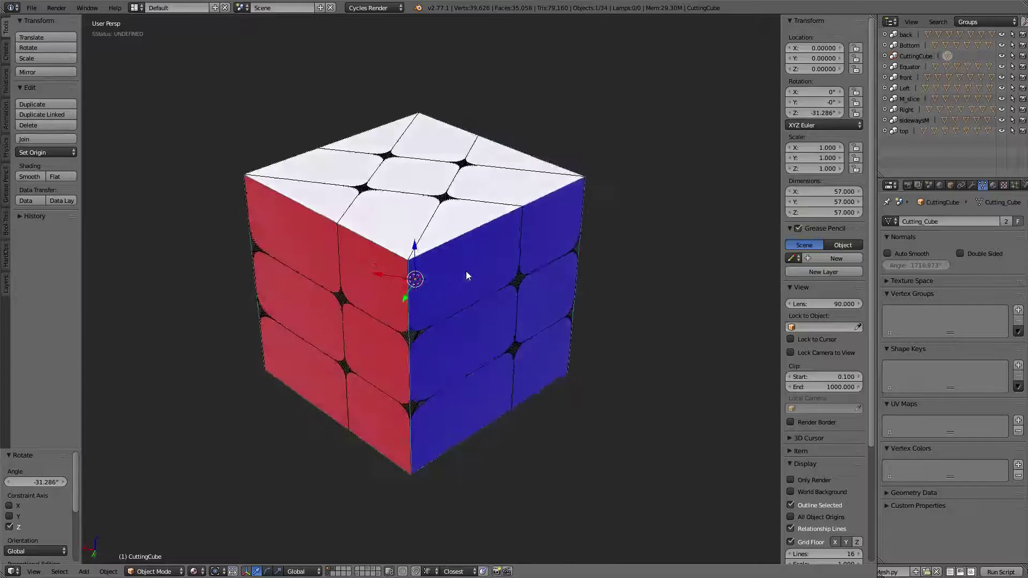
{"action": "key", "text": "r"}
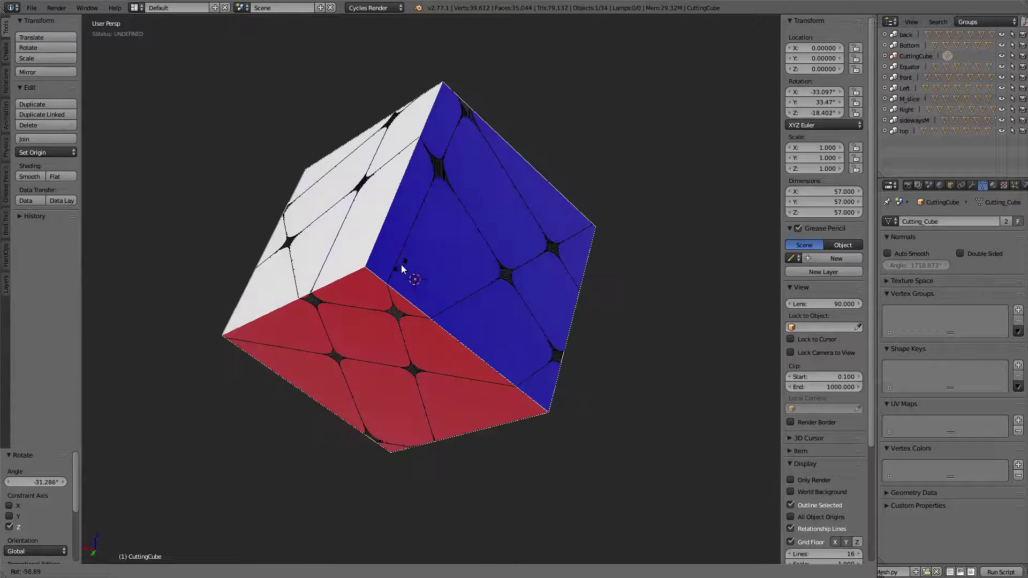
{"action": "left_click", "coordinate": [467, 236]}
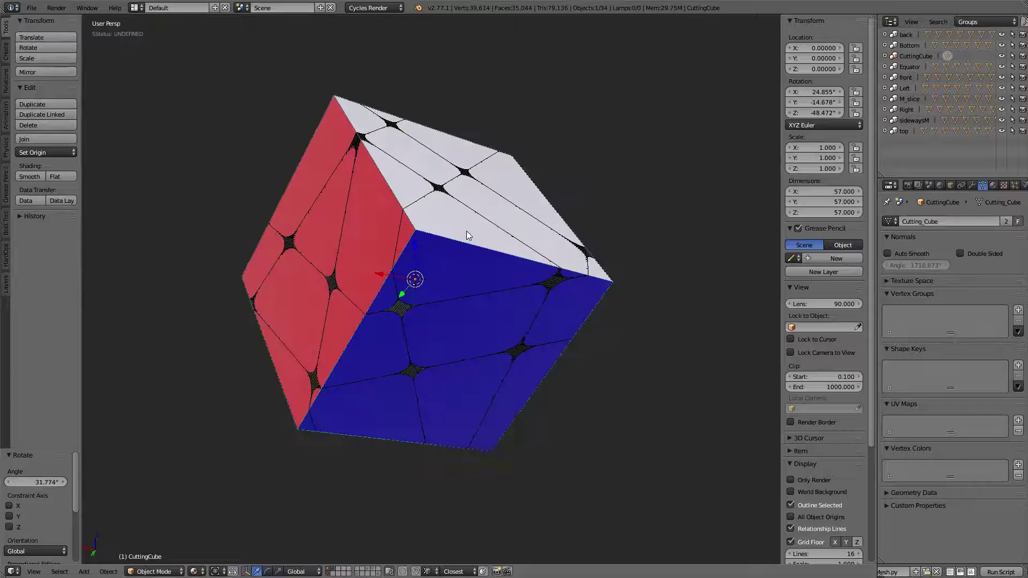
{"action": "key", "text": "r"}
{"action": "key", "text": "r"}
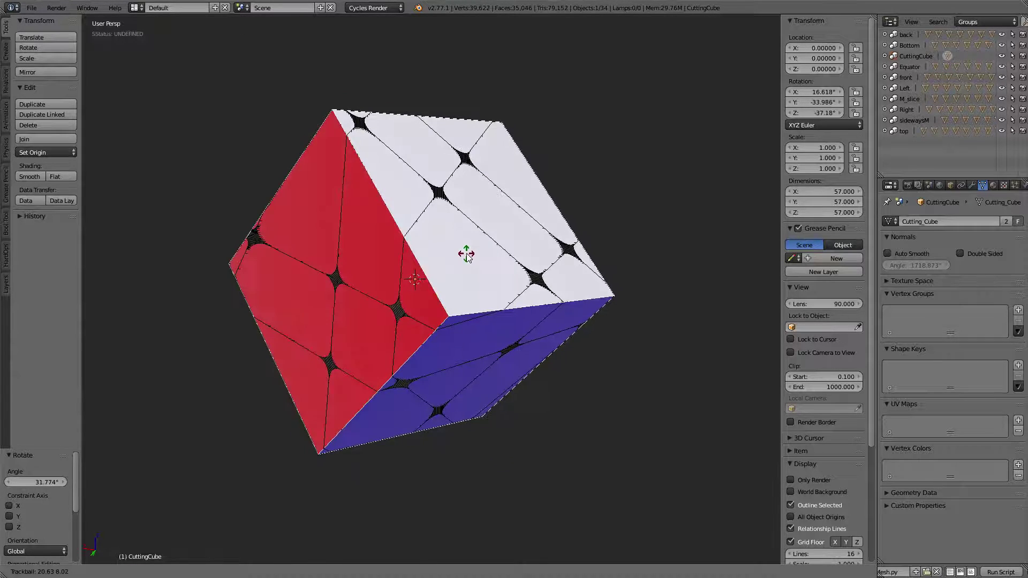
{"action": "left_click", "coordinate": [466, 255]}
{"action": "middle_click_drag", "start_coordinate": [567, 275], "coordinate": [501, 257]}
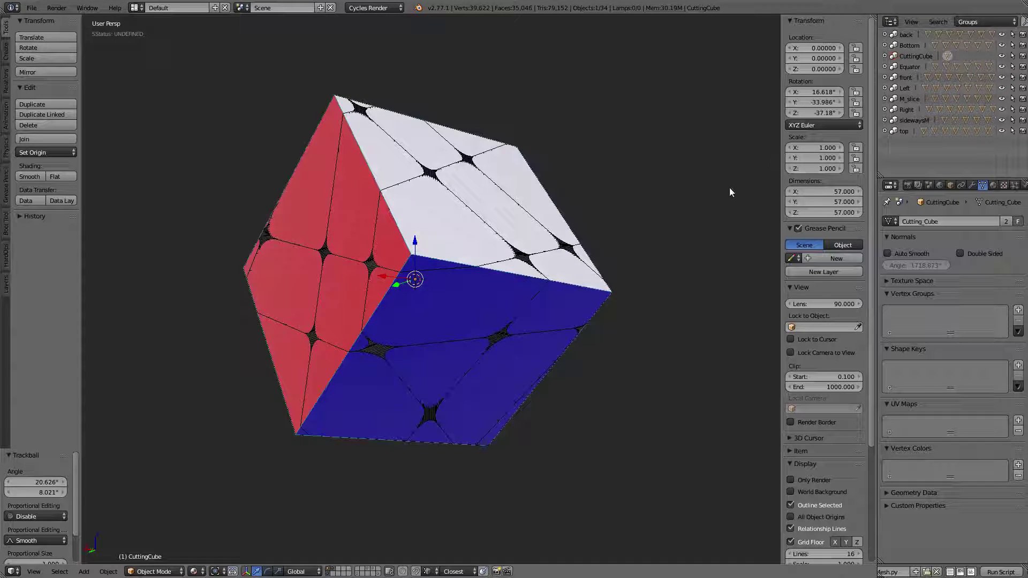
Step: Give the cutting object the Cutting_Cylinder mesh
{"action": "left_click", "coordinate": [890, 222]}
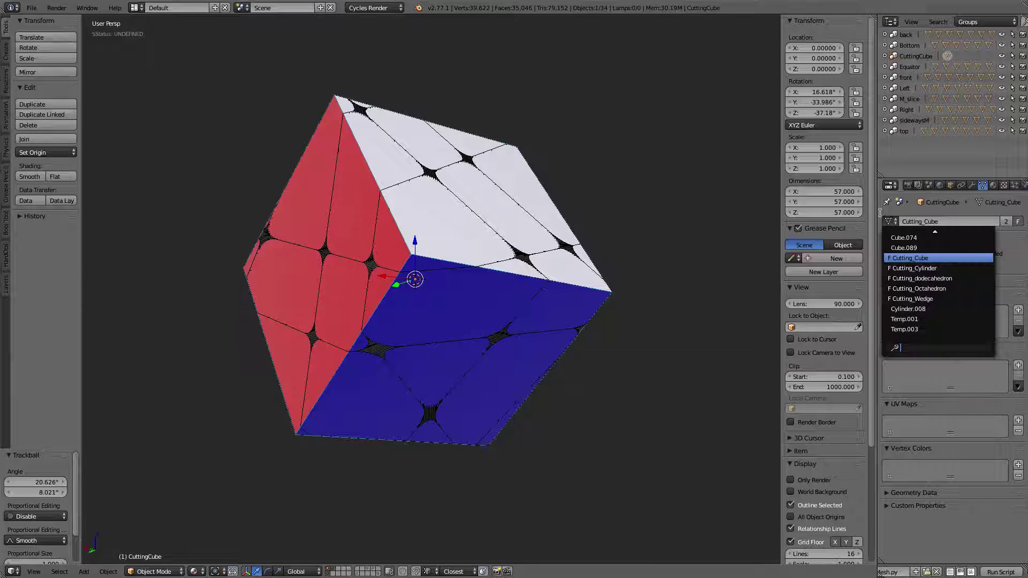
{"action": "left_click", "coordinate": [921, 269]}
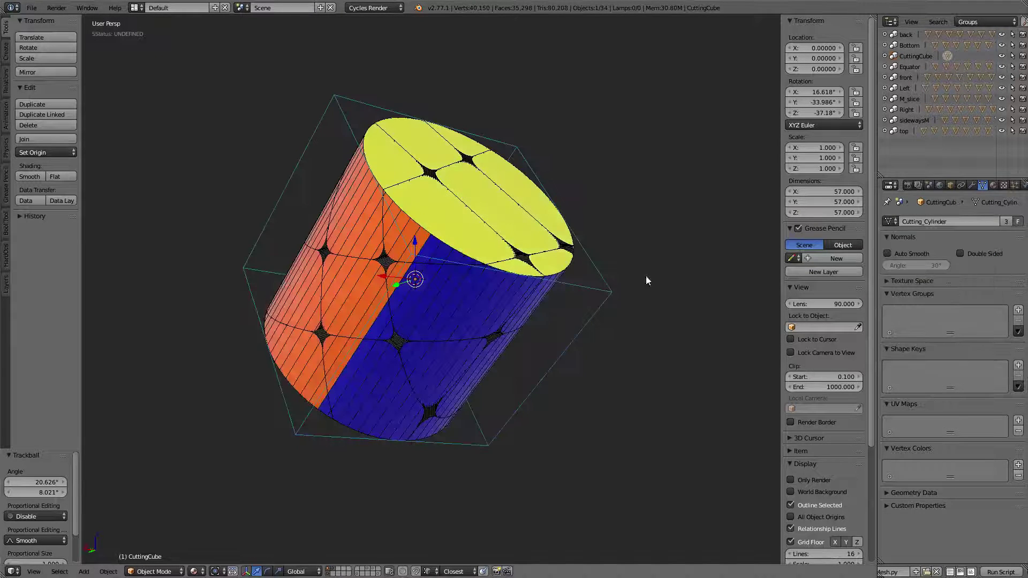
{"action": "middle_click_drag", "start_coordinate": [622, 221], "coordinate": [514, 224]}
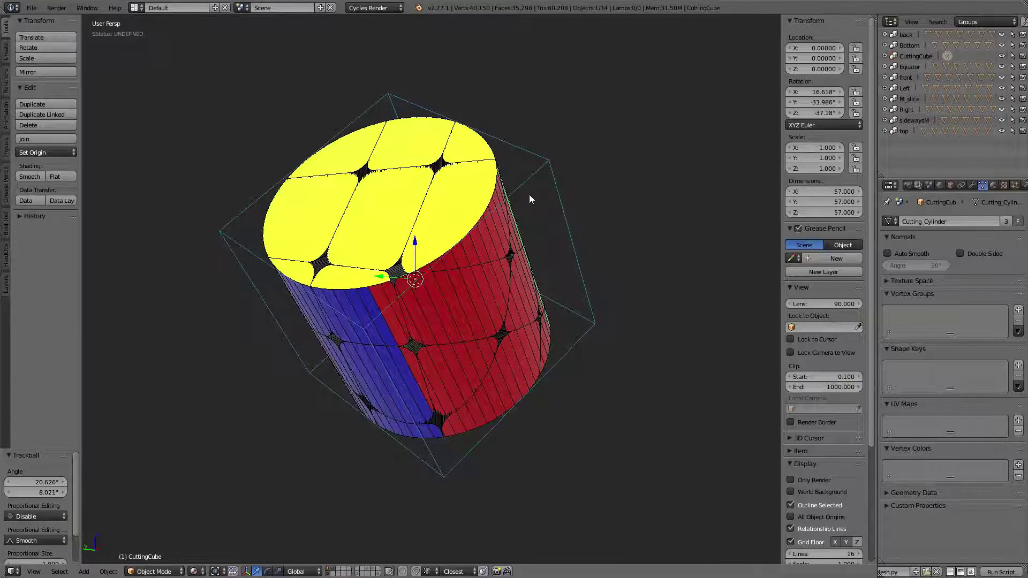
Step: Trackball-rotate the cylinder cutter to X 30.953°, Y -44.627°, Z 17.129°
{"action": "key", "text": "r"}
{"action": "key", "text": "r"}
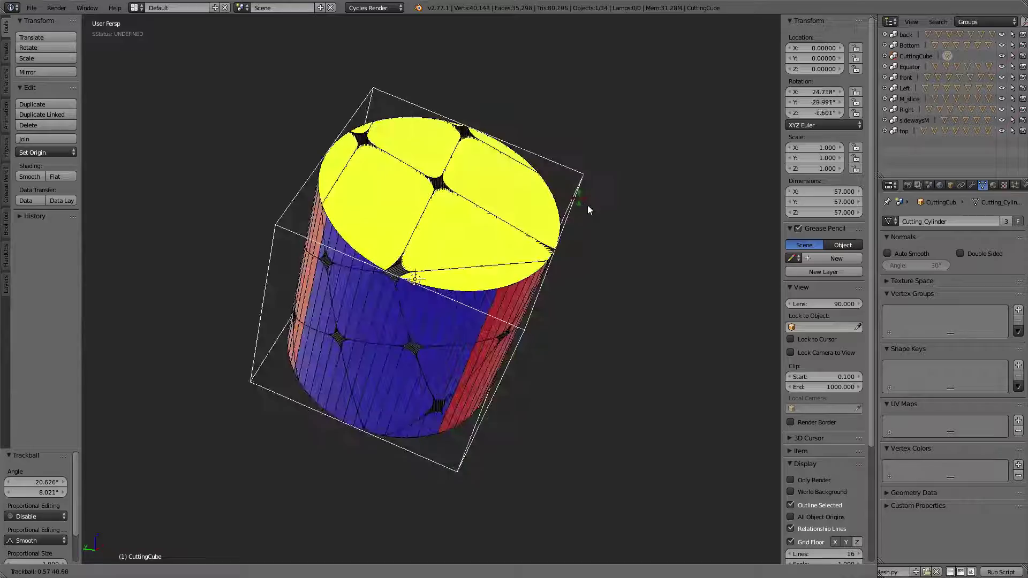
{"action": "left_click", "coordinate": [590, 210]}
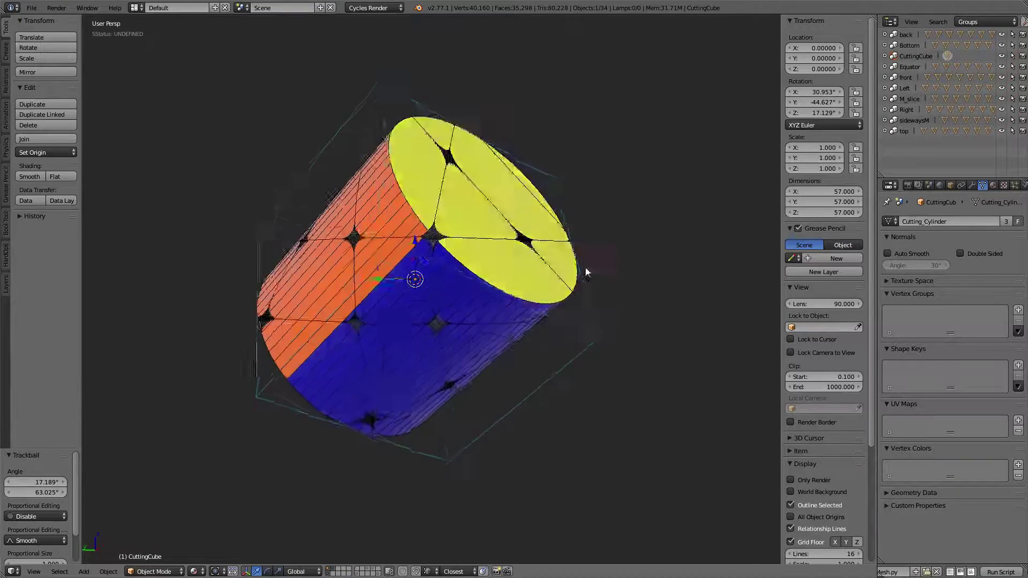
{"action": "middle_click_drag", "start_coordinate": [586, 272], "coordinate": [506, 291]}
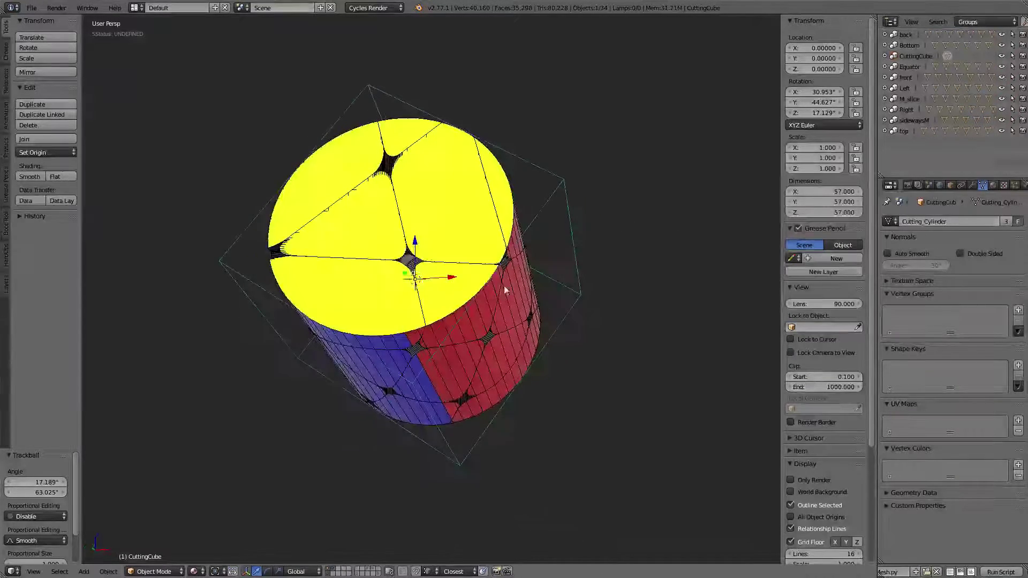
{"action": "left_click", "coordinate": [890, 221]}
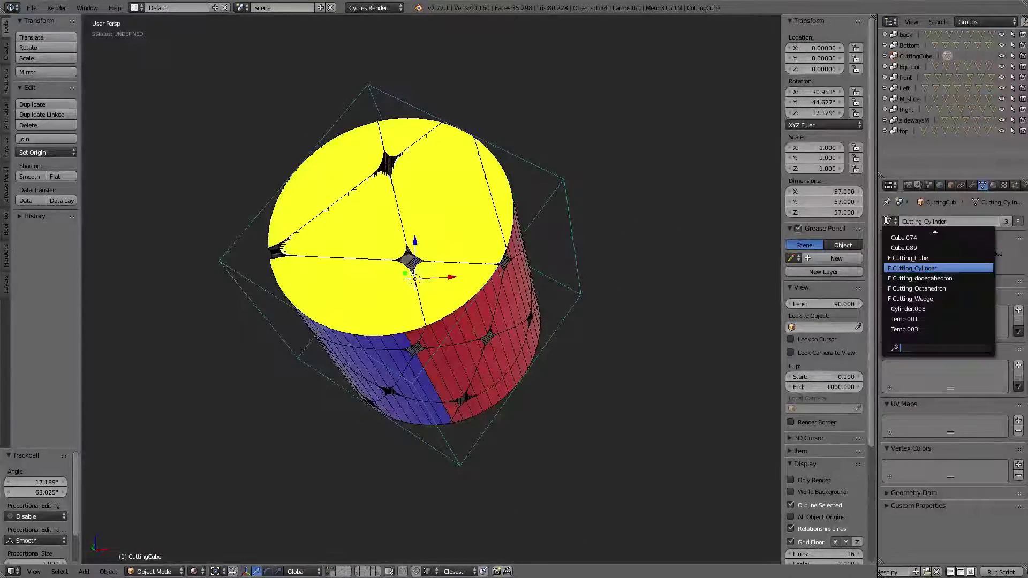
Step: Assign the Cutting_Octahedron mesh, clear the cutter's rotation, and switch to rendered preview
{"action": "left_click", "coordinate": [923, 289]}
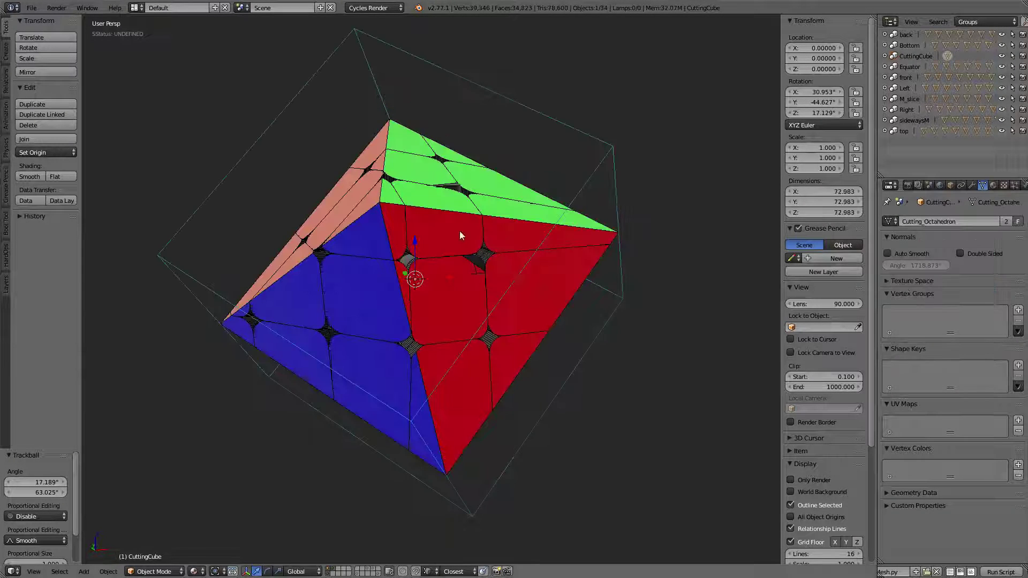
{"action": "middle_click_drag", "start_coordinate": [460, 231], "coordinate": [474, 207]}
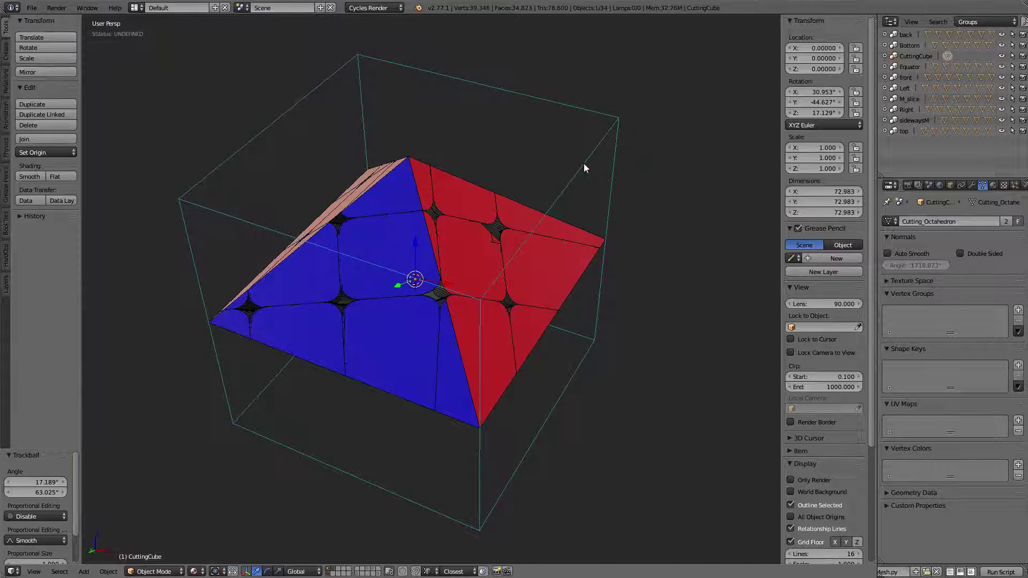
{"action": "key", "text": "alt+r"}
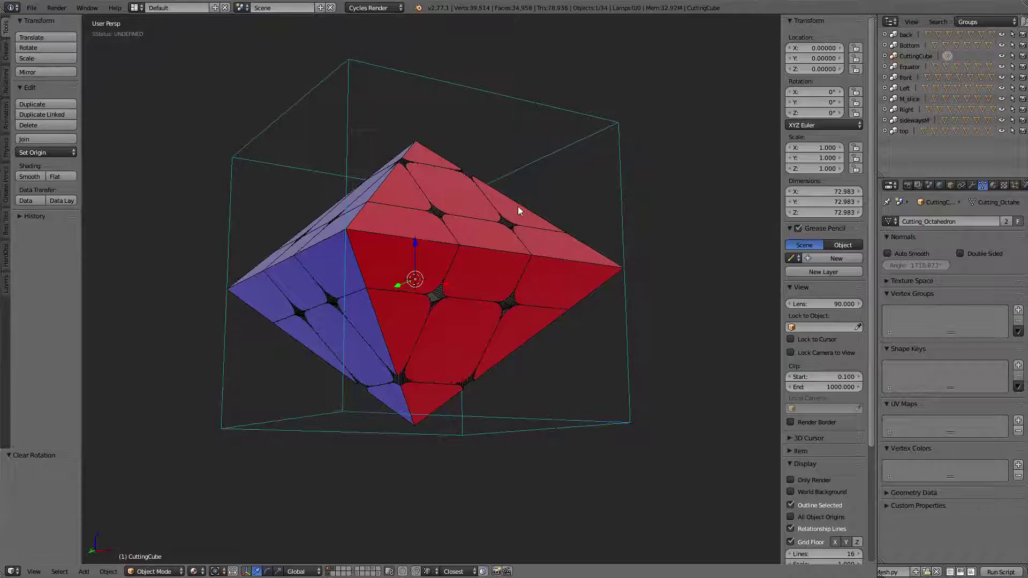
{"action": "key", "text": "shift+z"}
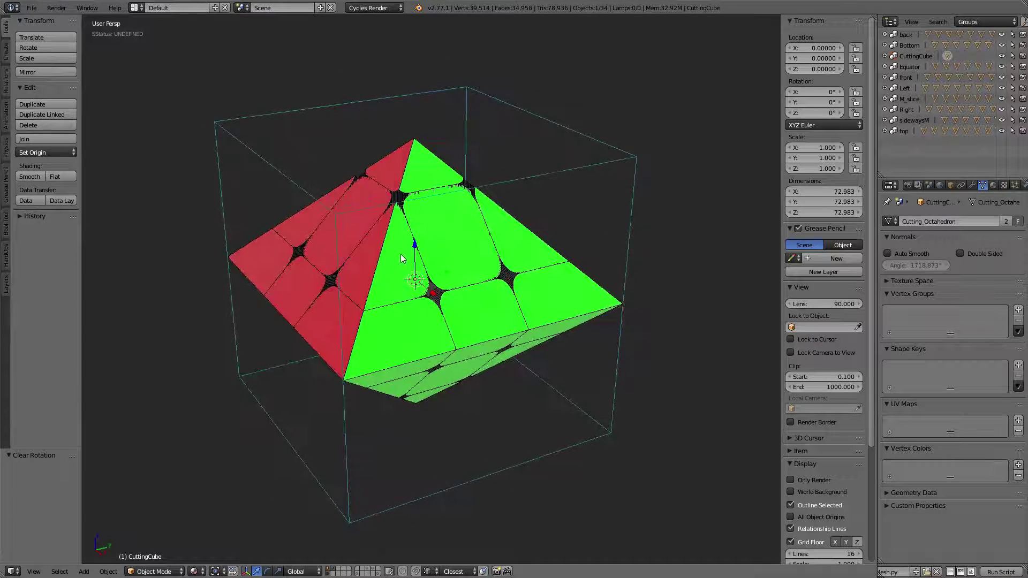
{"action": "middle_click_drag", "start_coordinate": [404, 259], "coordinate": [452, 250]}
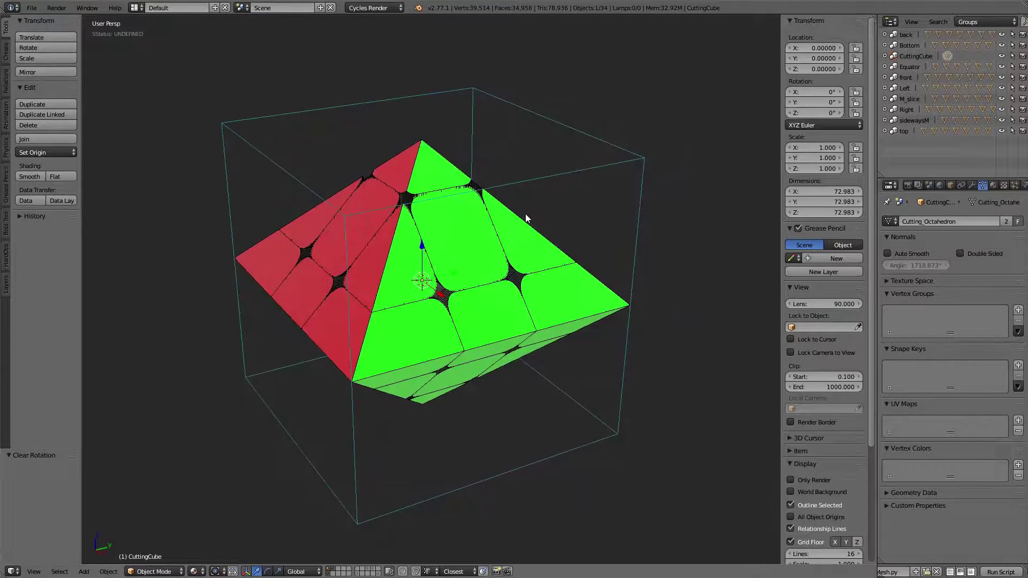
Step: Rotate the cutter 45° about Z with rz45
{"action": "type", "text": "rz"}
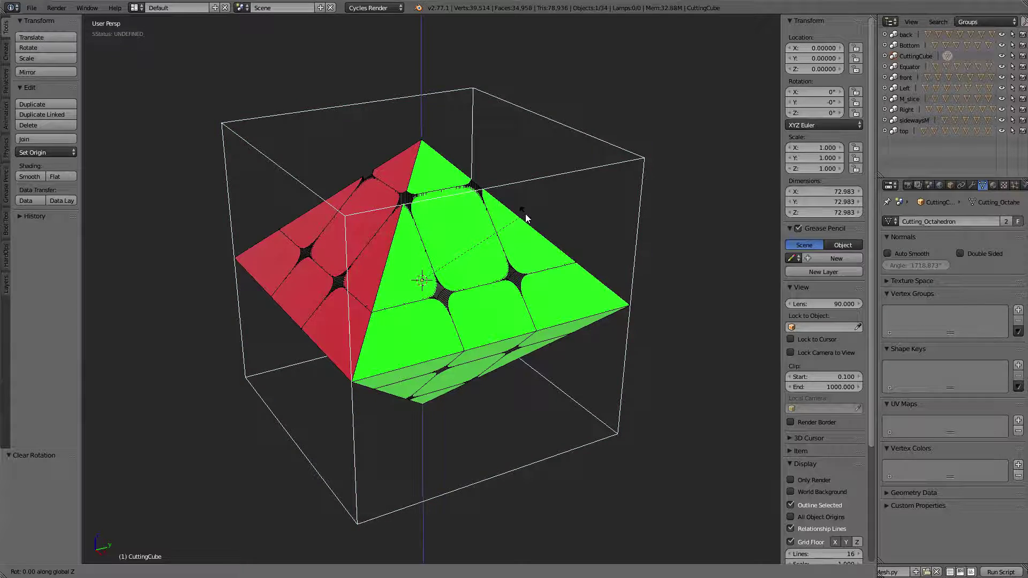
{"action": "type", "text": "45"}
{"action": "key", "text": "Return"}
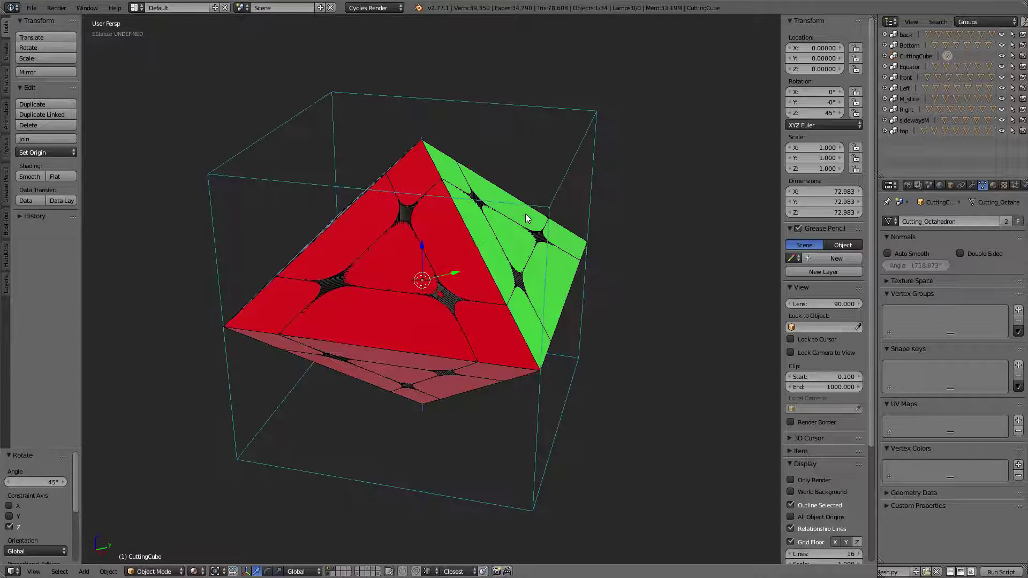
{"action": "middle_click_drag", "start_coordinate": [557, 249], "coordinate": [478, 263]}
Step: Select all objects and convert them to meshes
{"action": "key", "text": "a"}
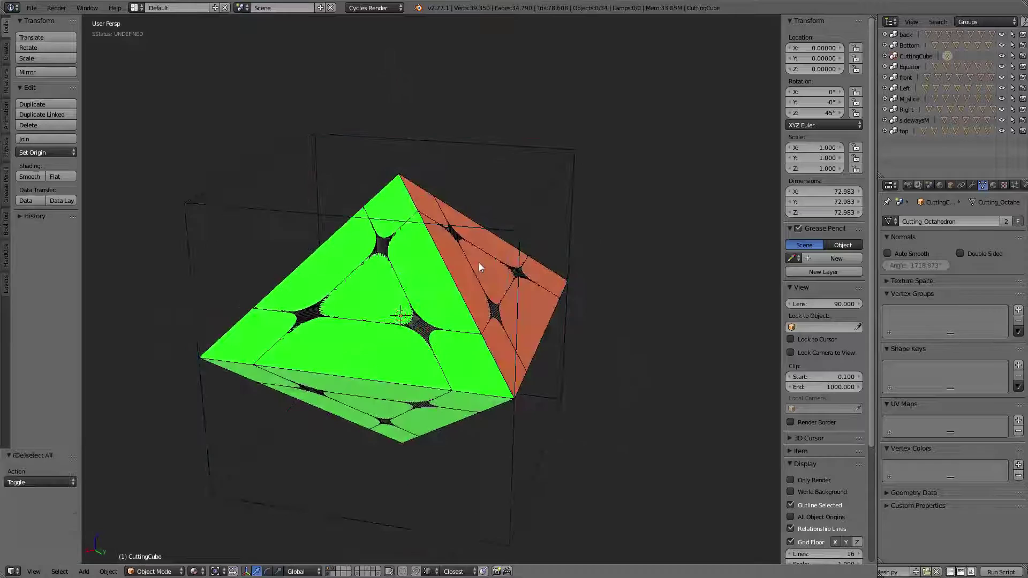
{"action": "key", "text": "a"}
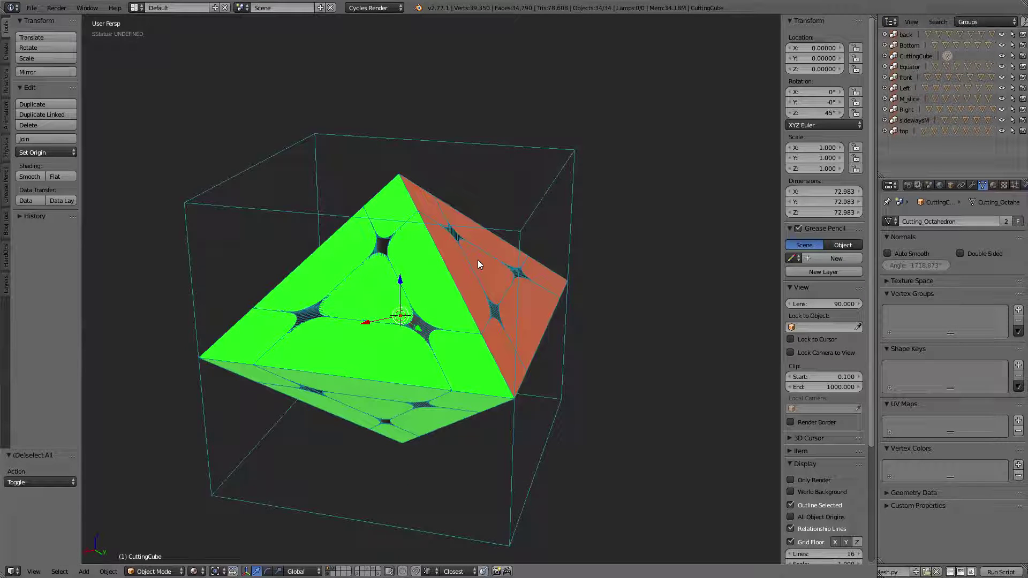
{"action": "key", "text": "alt+c"}
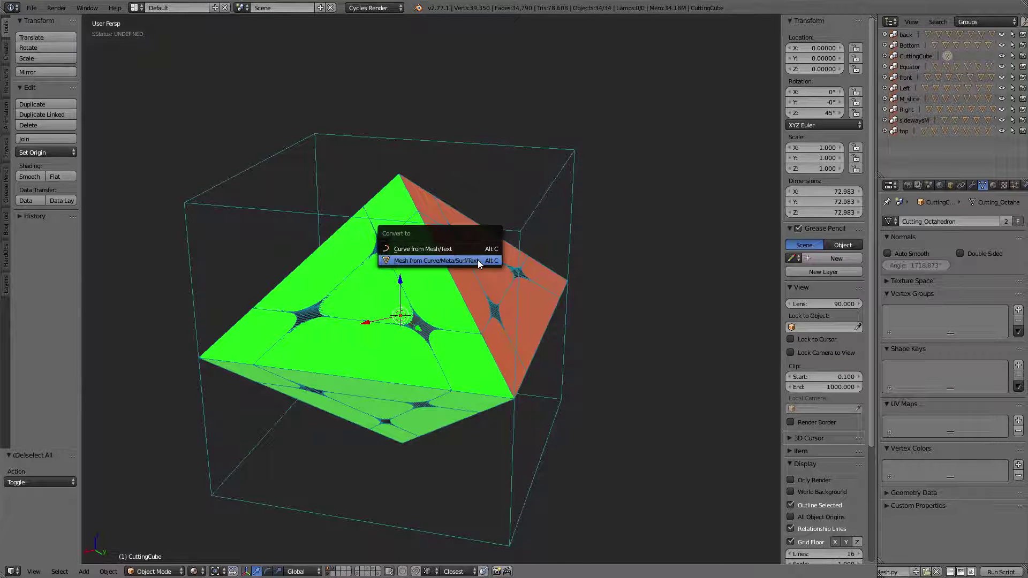
{"action": "left_click", "coordinate": [478, 260]}
Step: Play the twisty-puzzle animation and stop it at frame 77
{"action": "middle_click_drag", "start_coordinate": [449, 304], "coordinate": [500, 250]}
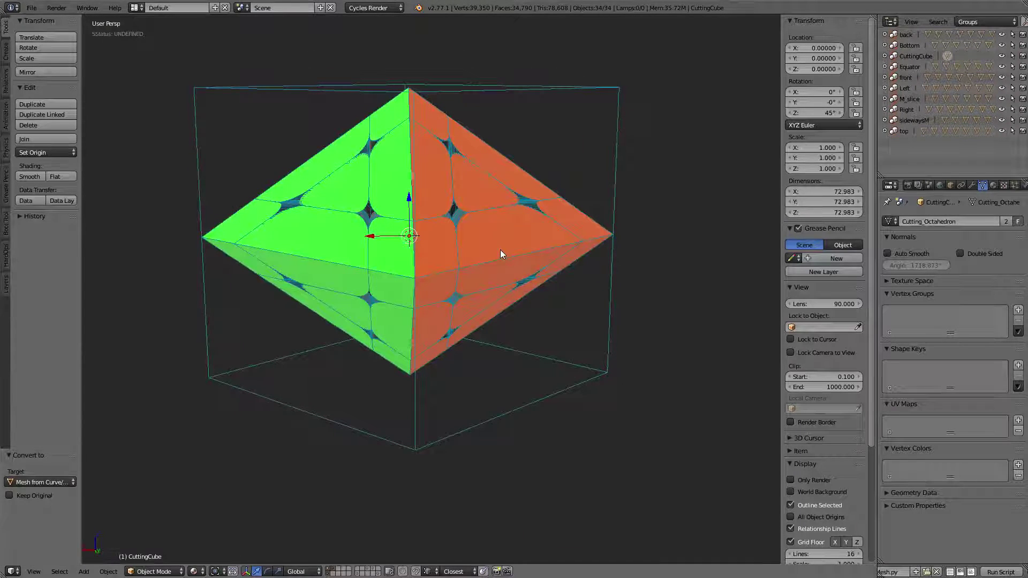
{"action": "key", "text": "alt+a"}
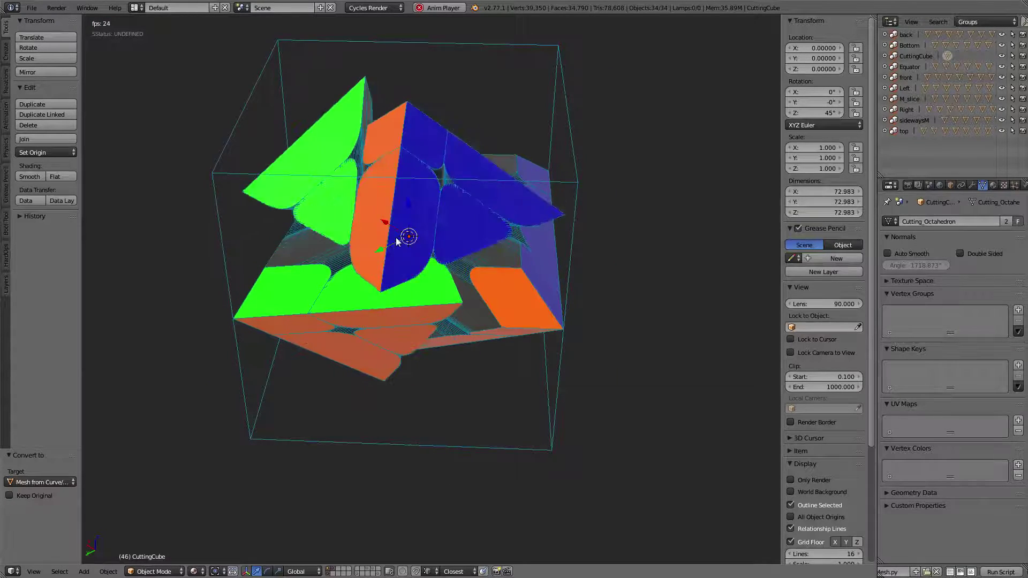
{"action": "key", "text": "alt+a"}
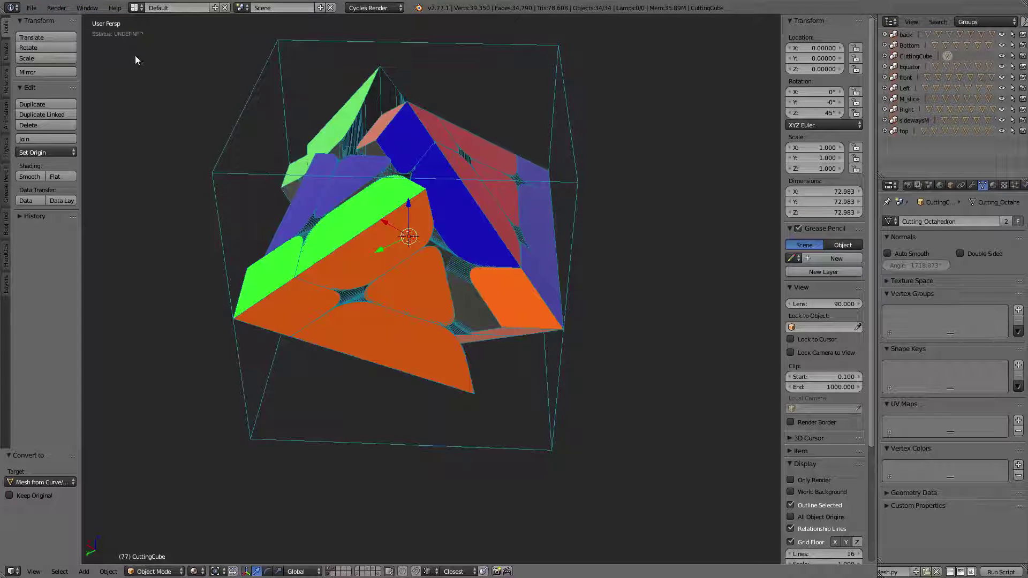
Step: Reload the default start-up file with cube, camera and lamp
{"action": "left_click", "coordinate": [31, 8]}
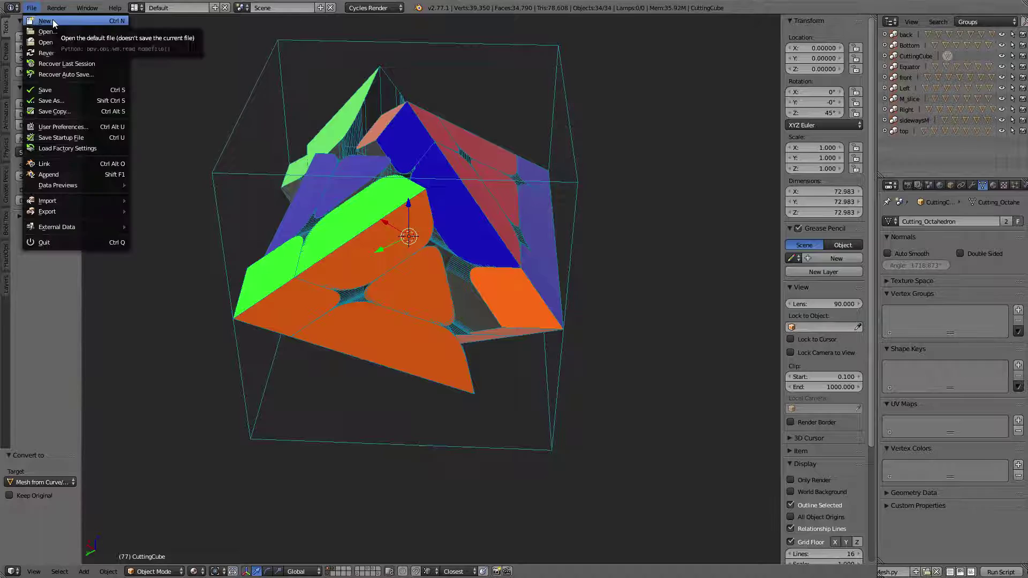
{"action": "left_click", "coordinate": [53, 21]}
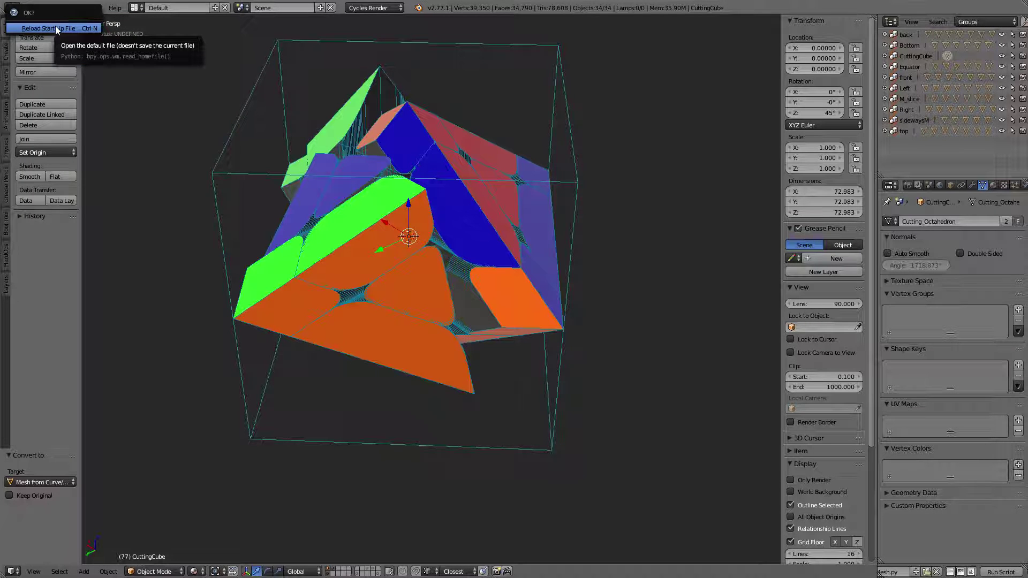
{"action": "left_click", "coordinate": [56, 27]}
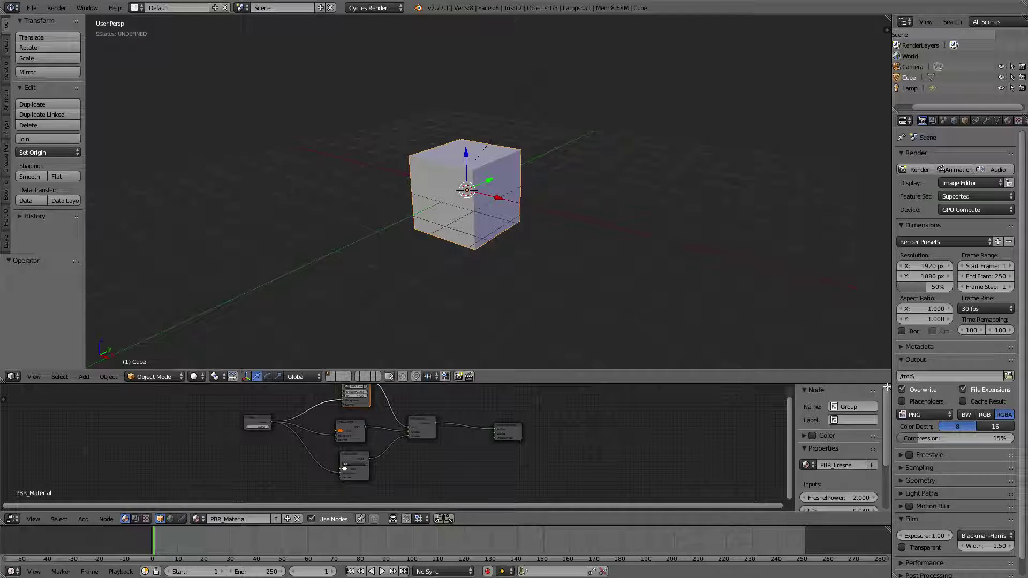
Step: Merge the node editor into the 3D view and toggle rendered shading while inspecting the cube
{"action": "left_click_drag", "start_coordinate": [887, 387], "coordinate": [748, 412]}
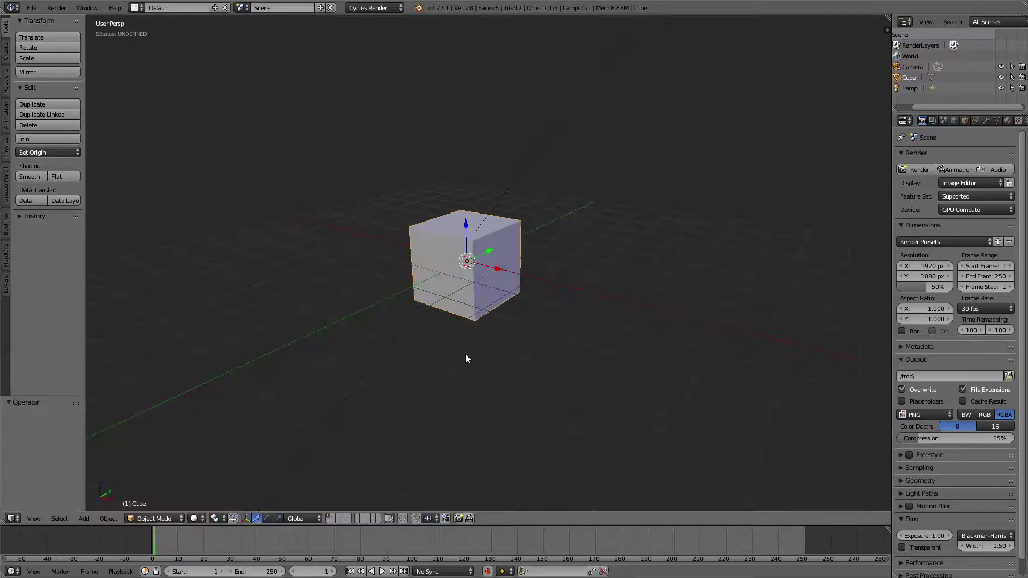
{"action": "mouse_move", "coordinate": [466, 359]}
{"action": "middle_mouse_down"}
{"action": "mouse_move", "coordinate": [493, 355]}
{"action": "mouse_move", "coordinate": [480, 367]}
{"action": "mouse_move", "coordinate": [519, 380]}
{"action": "mouse_move", "coordinate": [498, 346]}
{"action": "mouse_move", "coordinate": [519, 319]}
{"action": "mouse_move", "coordinate": [515, 332]}
{"action": "mouse_move", "coordinate": [544, 368]}
{"action": "mouse_move", "coordinate": [524, 377]}
{"action": "middle_mouse_up"}
{"action": "key", "text": "shift+z"}
{"action": "key", "text": "shift+z"}
{"action": "scroll", "coordinate": [538, 365], "scroll_direction": "up", "scroll_amount": 1}
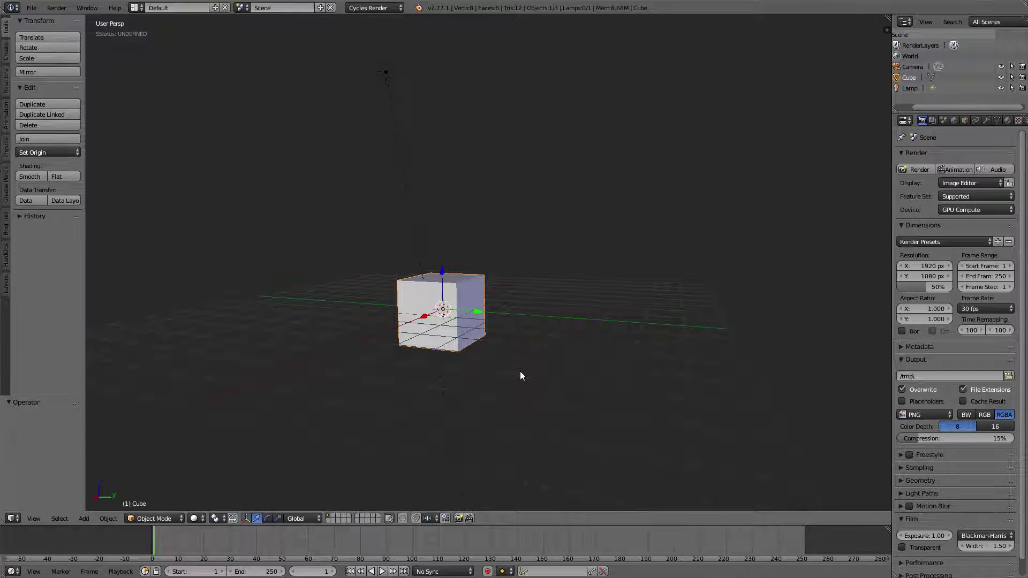
{"action": "mouse_move", "coordinate": [544, 282]}
{"action": "middle_mouse_down"}
{"action": "mouse_move", "coordinate": [528, 303]}
{"action": "mouse_move", "coordinate": [461, 292]}
{"action": "mouse_move", "coordinate": [493, 291]}
{"action": "mouse_move", "coordinate": [509, 246]}
{"action": "mouse_move", "coordinate": [544, 234]}
{"action": "middle_mouse_up"}
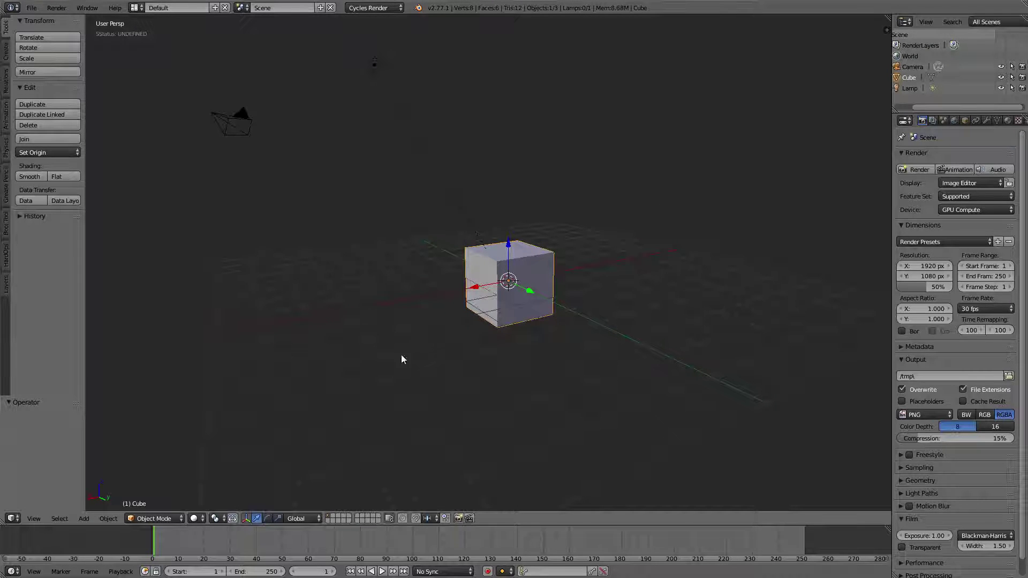
Step: Select the camera and lamp, and nudge the lamp and camera around the viewport
{"action": "right_click", "coordinate": [213, 113]}
{"action": "right_click", "coordinate": [375, 65], "text": "shift"}
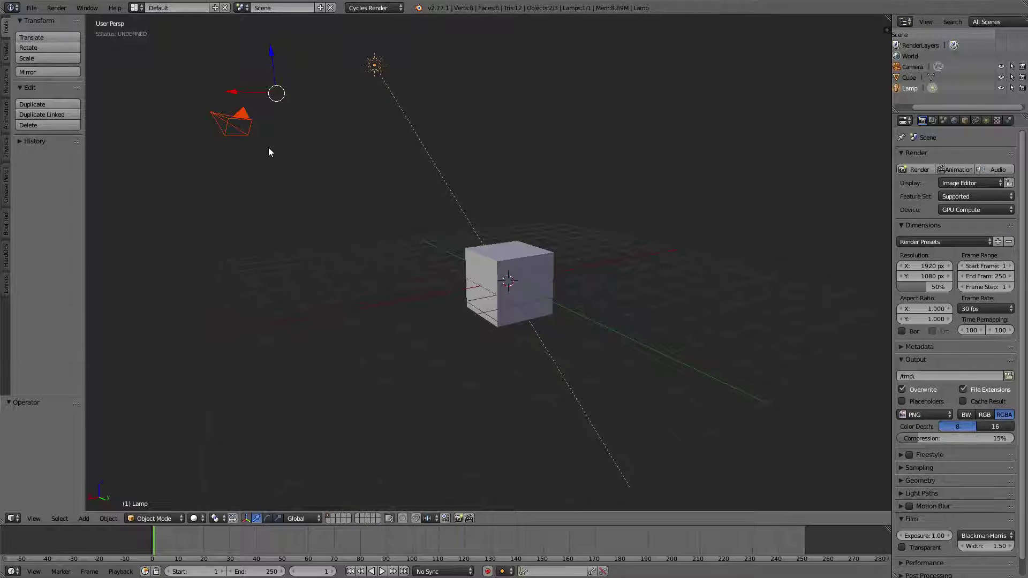
{"action": "right_click", "coordinate": [226, 116]}
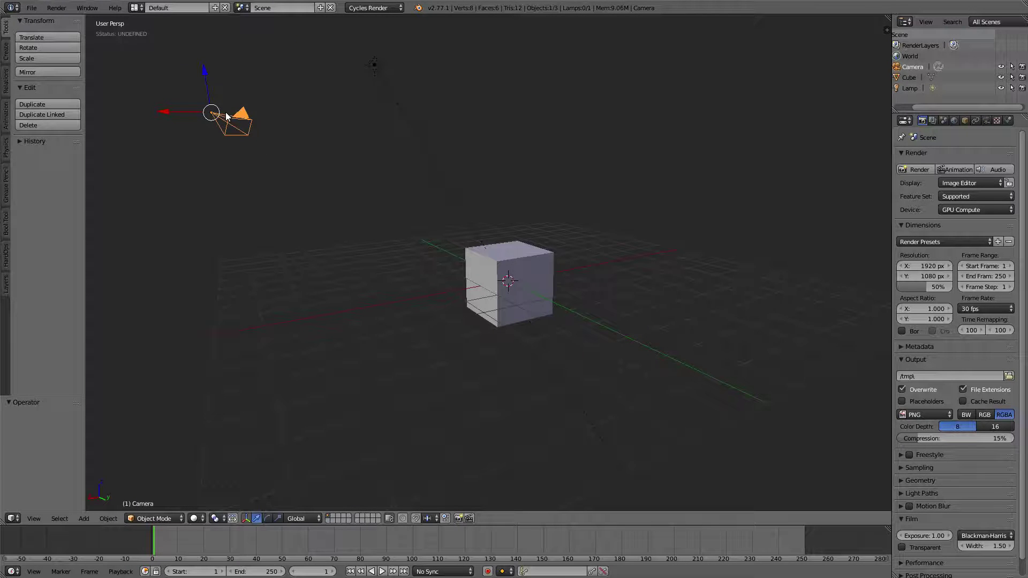
{"action": "right_click", "coordinate": [383, 68], "text": "shift"}
{"action": "right_click", "coordinate": [373, 65]}
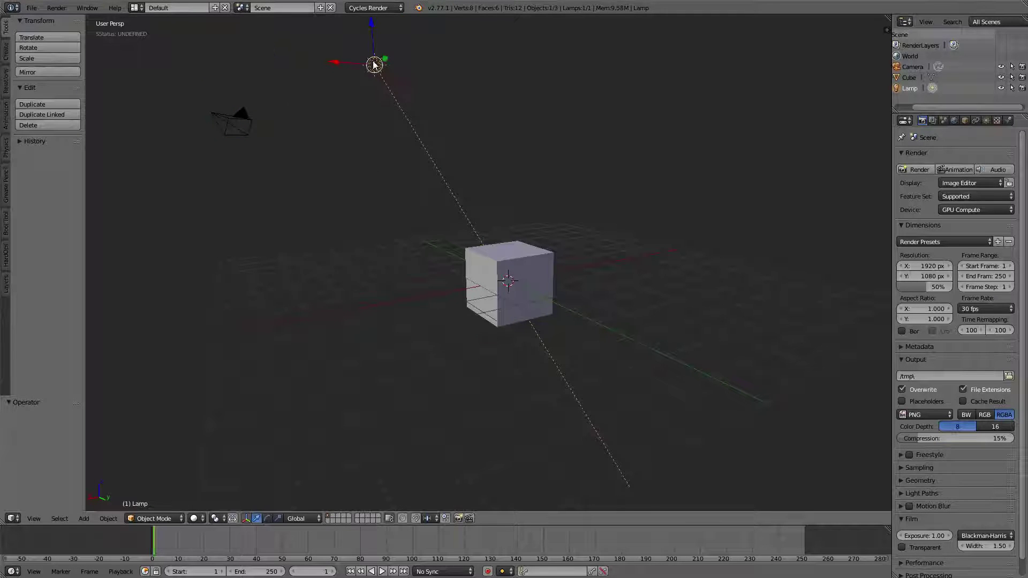
{"action": "key", "text": "g"}
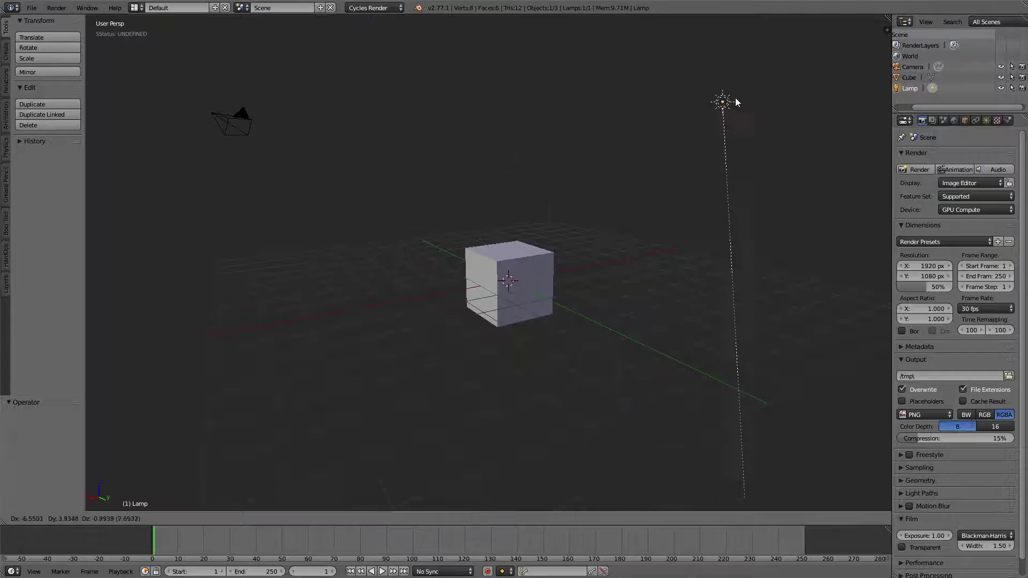
{"action": "left_click", "coordinate": [736, 101]}
{"action": "key", "text": "g"}
{"action": "left_click", "coordinate": [304, 103]}
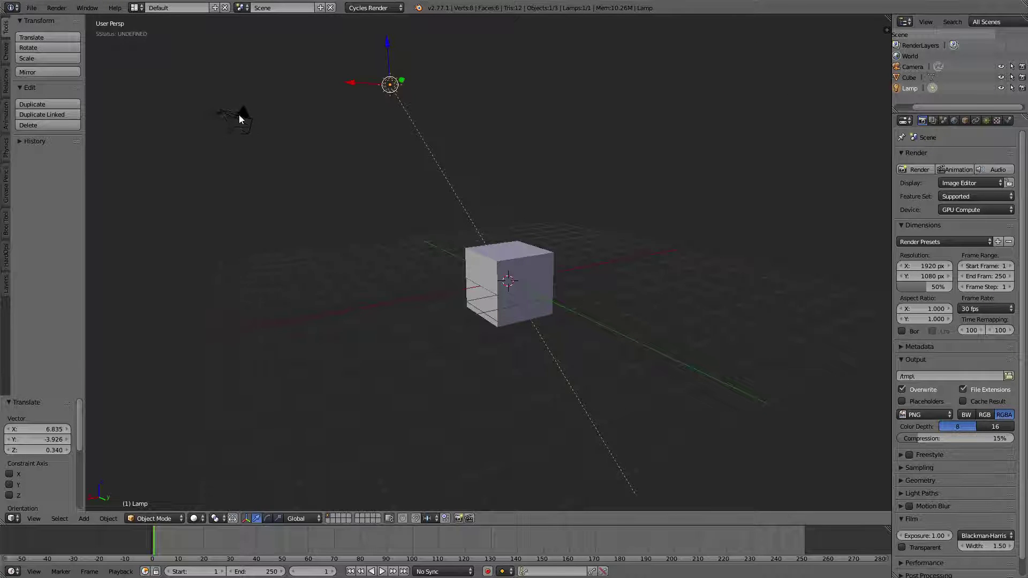
{"action": "right_click_drag", "start_coordinate": [239, 119], "coordinate": [270, 107]}
Step: Delete the selected camera and lamp, leaving only the cube
{"action": "right_click", "coordinate": [390, 85], "text": "shift"}
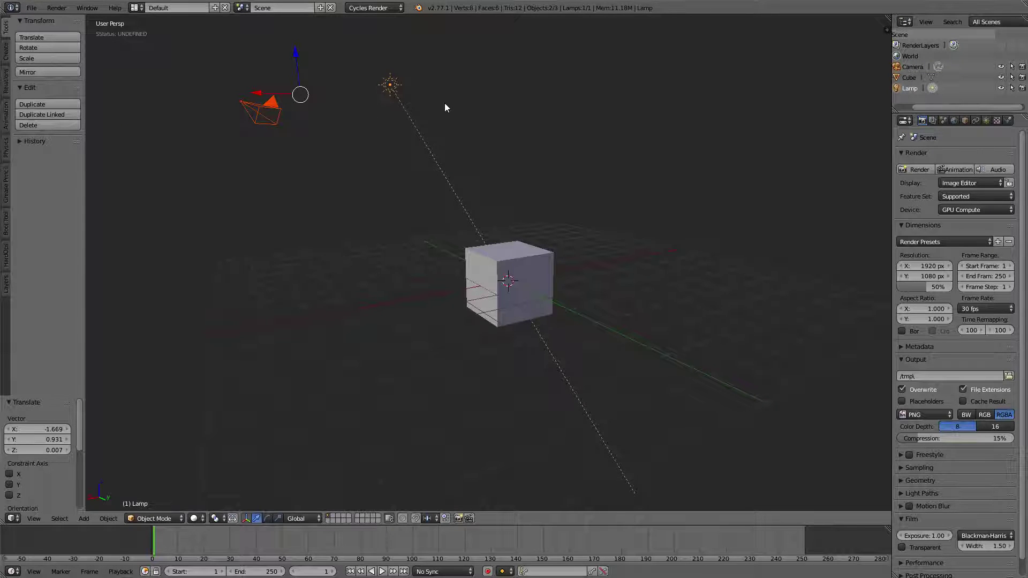
{"action": "key", "text": "x"}
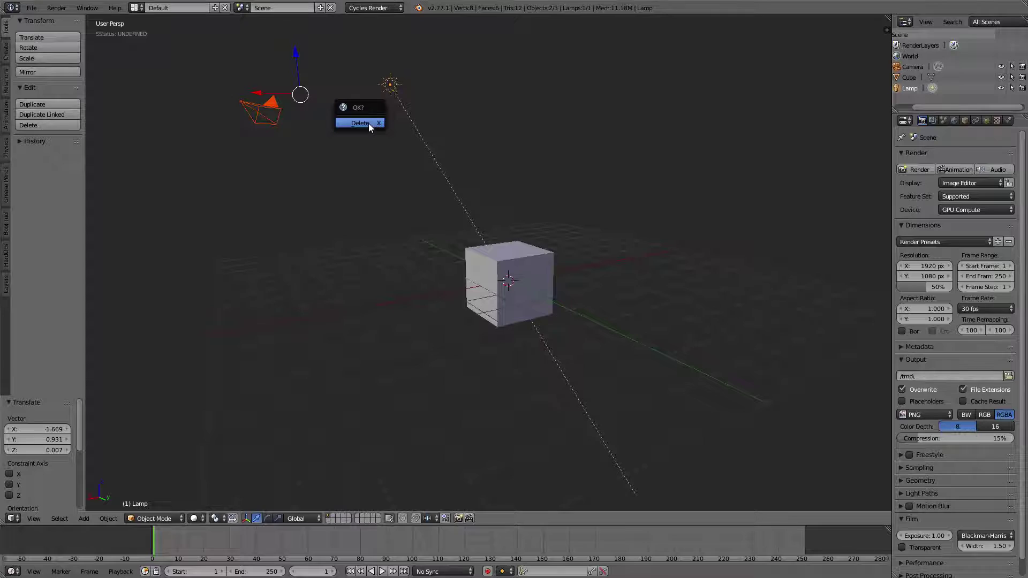
{"action": "left_click", "coordinate": [368, 125]}
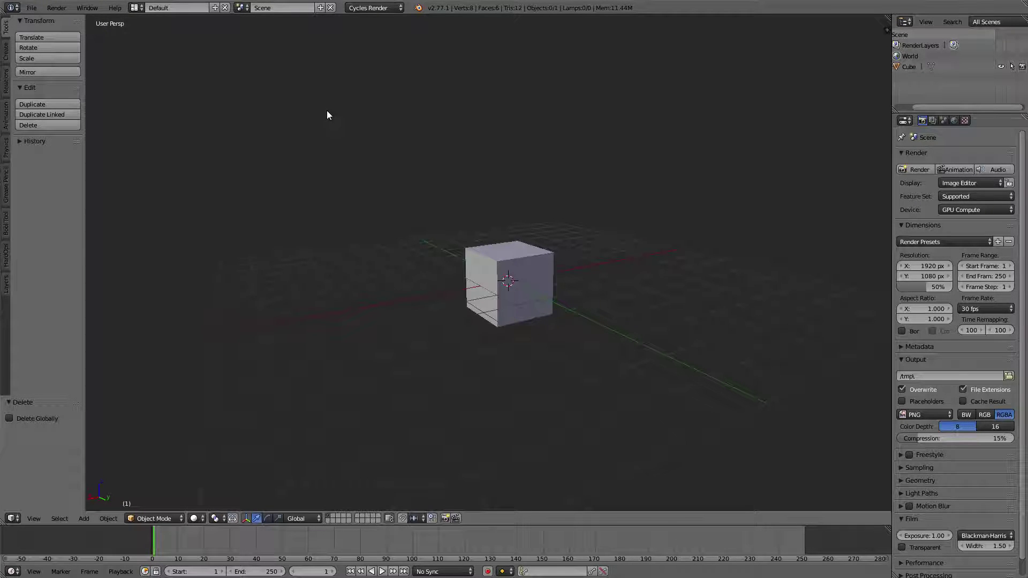
Step: Select the cube and orbit around it
{"action": "right_click", "coordinate": [531, 273]}
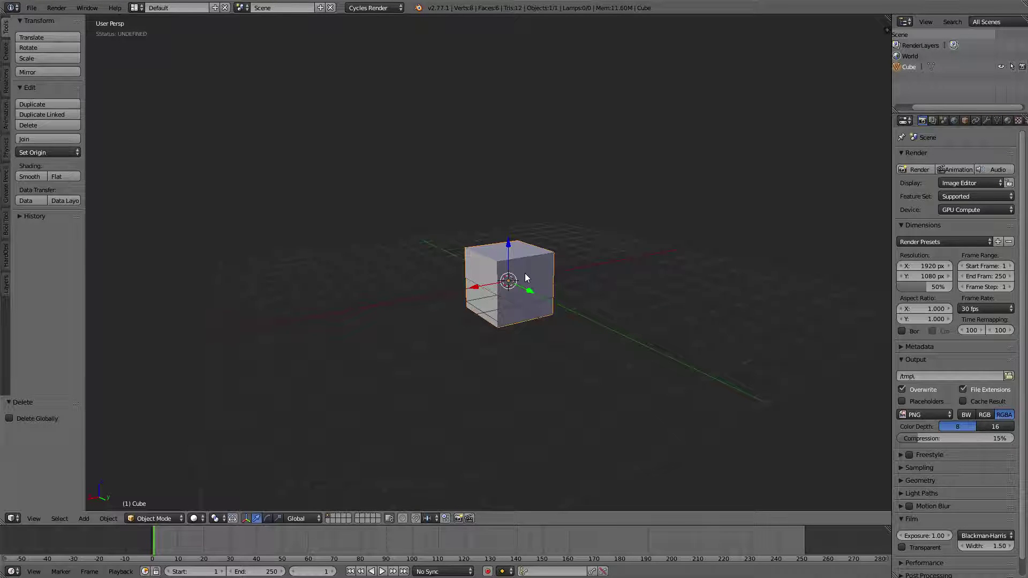
{"action": "middle_click_drag", "start_coordinate": [537, 255], "coordinate": [588, 290]}
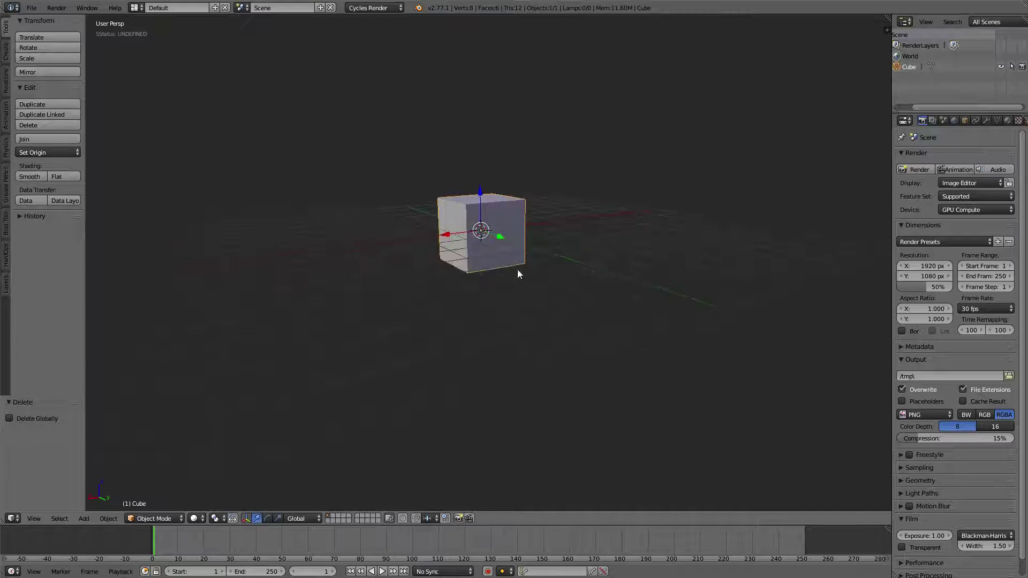
{"action": "middle_click_drag", "start_coordinate": [518, 274], "coordinate": [530, 291]}
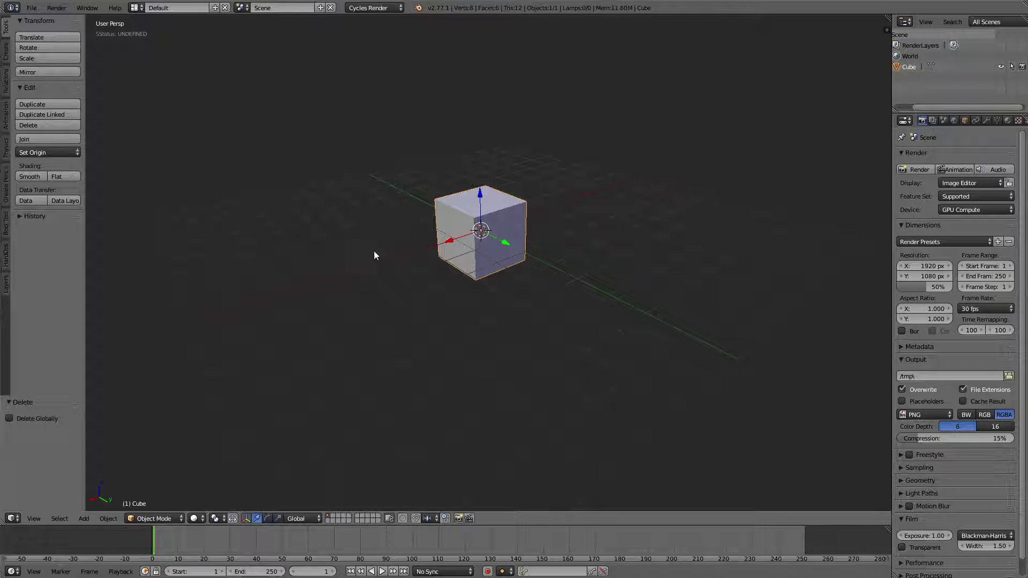
{"action": "middle_click_drag", "start_coordinate": [523, 248], "coordinate": [555, 244]}
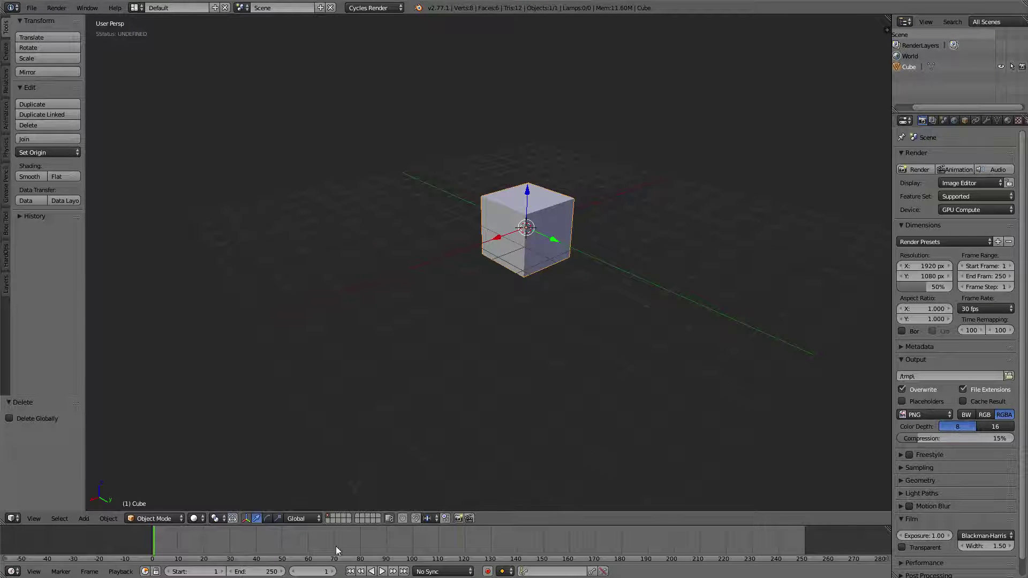
Step: Play the animation, stop at frame 84, and enlarge the timeline to the lower half
{"action": "left_click", "coordinate": [520, 541]}
{"action": "key", "text": "alt+a"}
{"action": "key", "text": "Escape"}
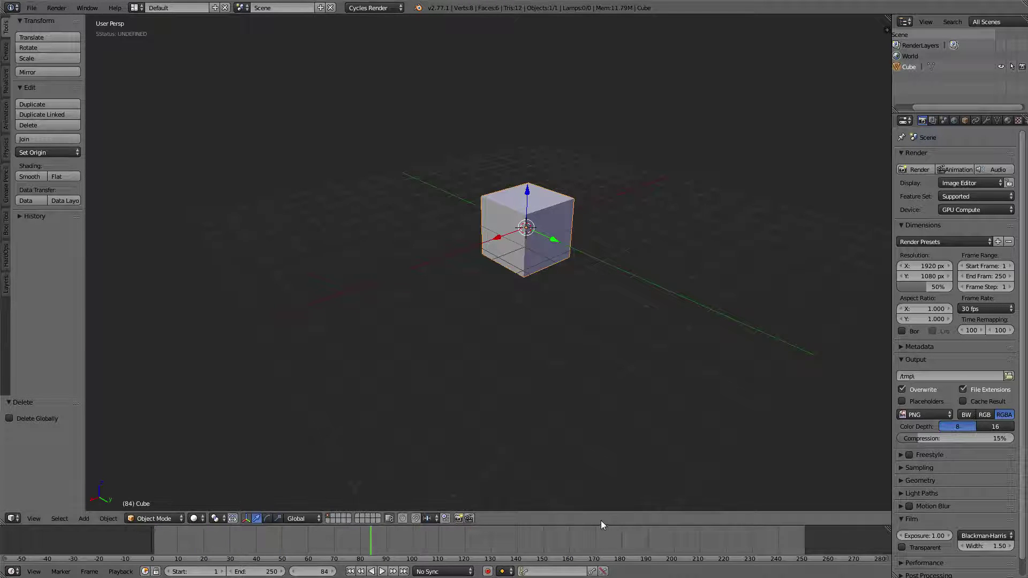
{"action": "left_click_drag", "start_coordinate": [597, 526], "coordinate": [583, 336]}
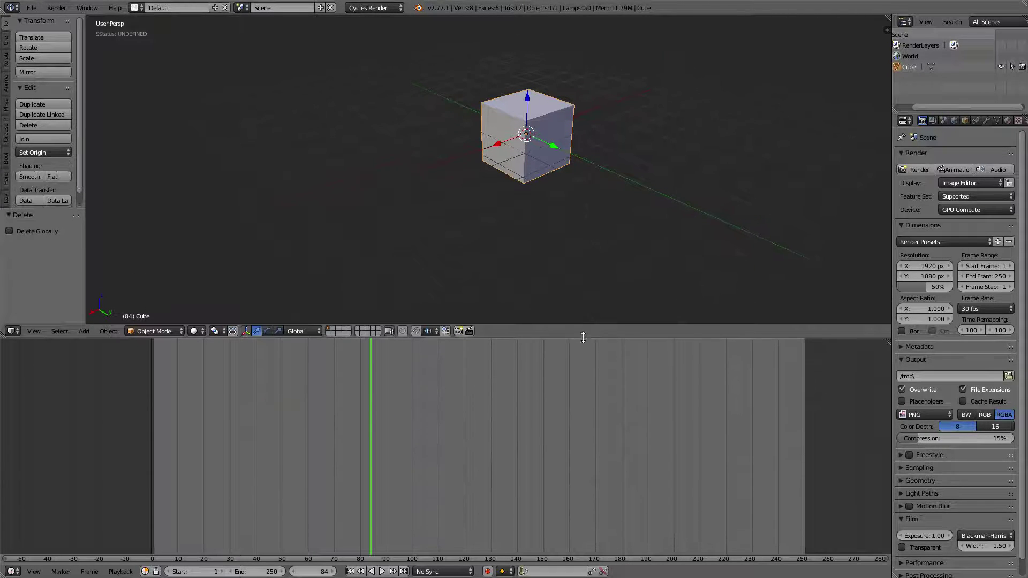
Step: Change the timeline area's editor type to 3D View
{"action": "left_click", "coordinate": [11, 571]}
{"action": "key", "text": "Escape"}
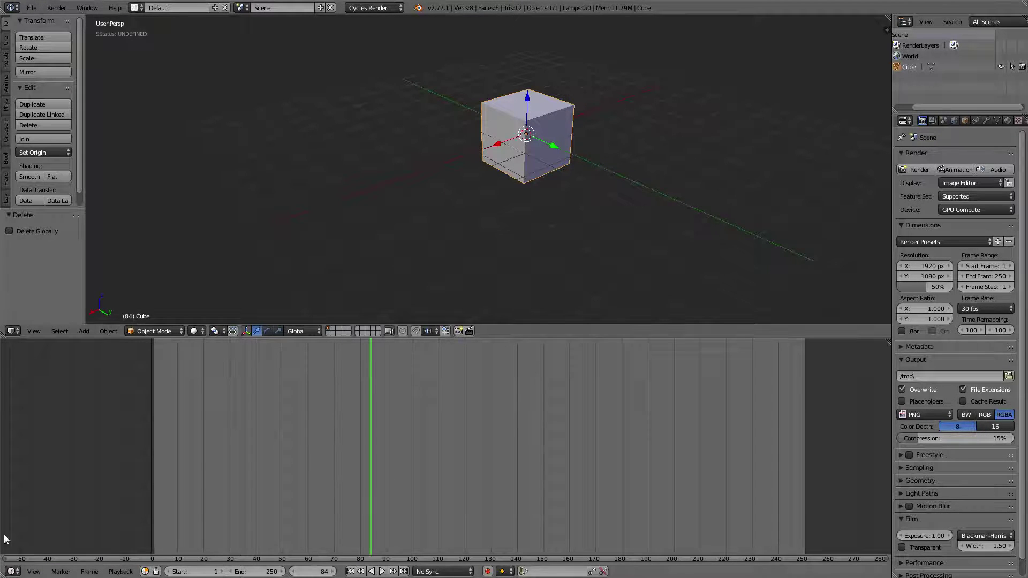
{"action": "left_click", "coordinate": [11, 572]}
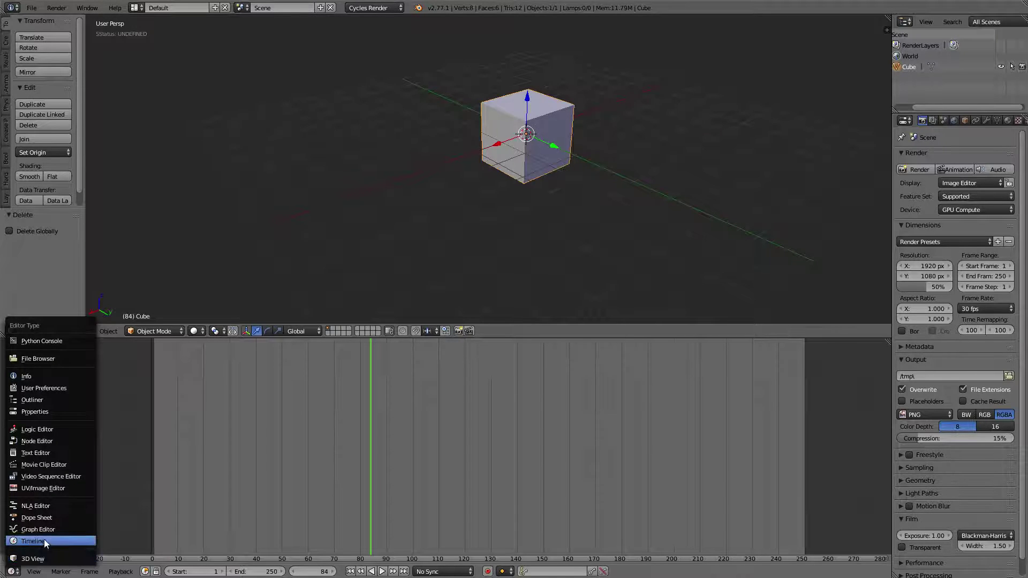
{"action": "left_click", "coordinate": [37, 559]}
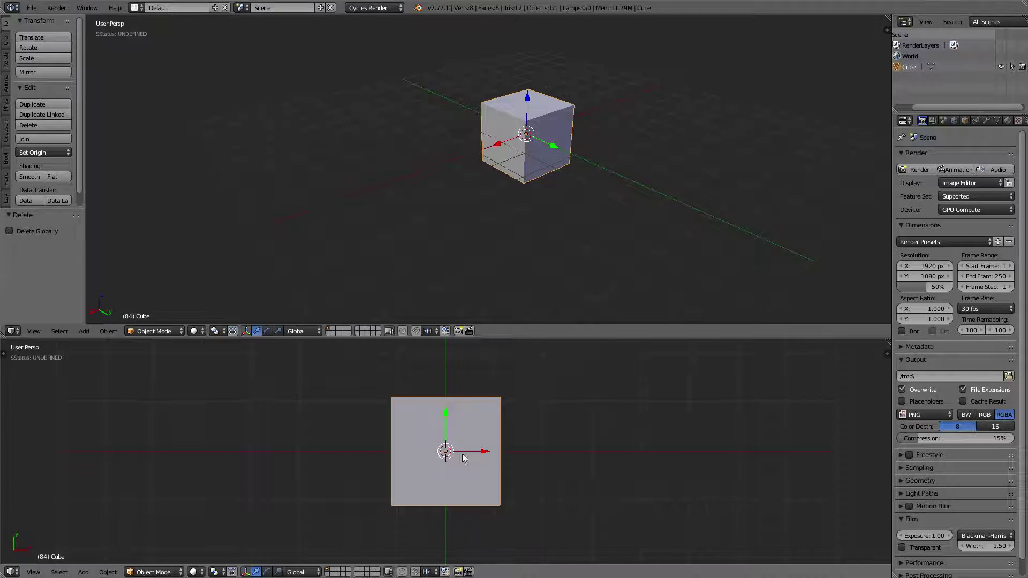
{"action": "middle_click_drag", "start_coordinate": [465, 458], "coordinate": [557, 414]}
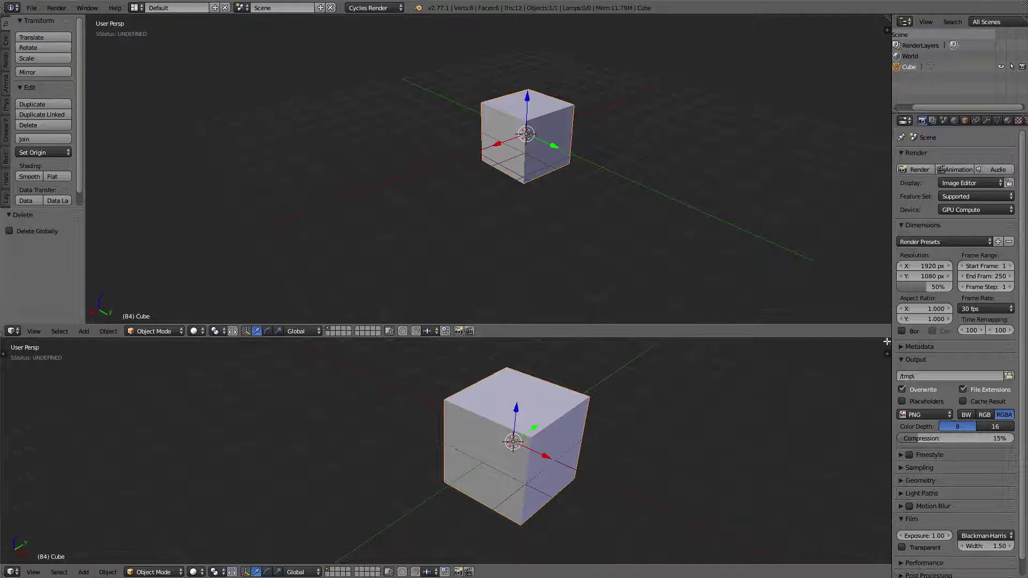
Step: Join the bottom viewport into the top one so a single 3D view remains
{"action": "left_click_drag", "start_coordinate": [887, 343], "coordinate": [259, 342]}
{"action": "key", "text": "Escape"}
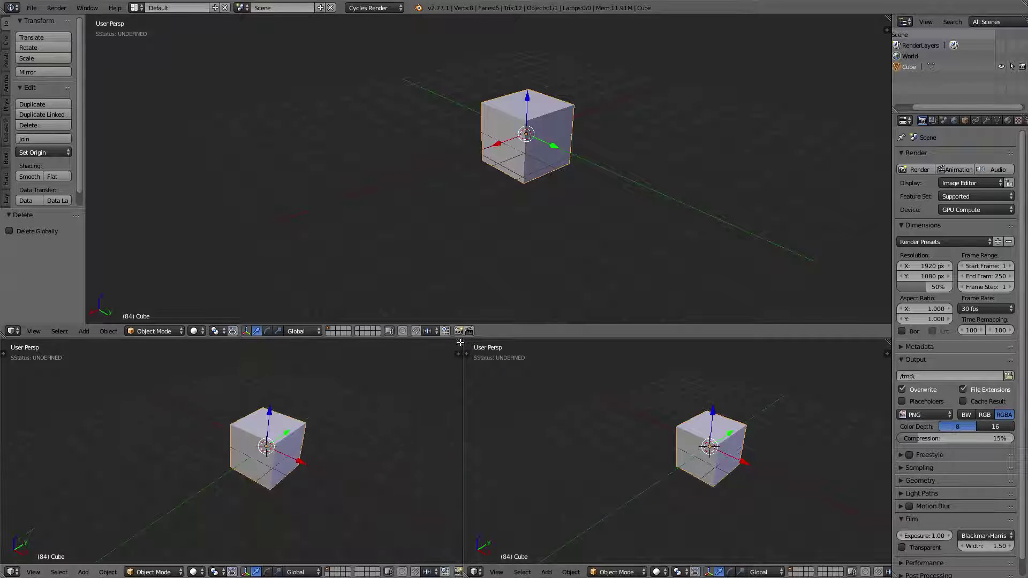
{"action": "left_click_drag", "start_coordinate": [459, 342], "coordinate": [567, 366]}
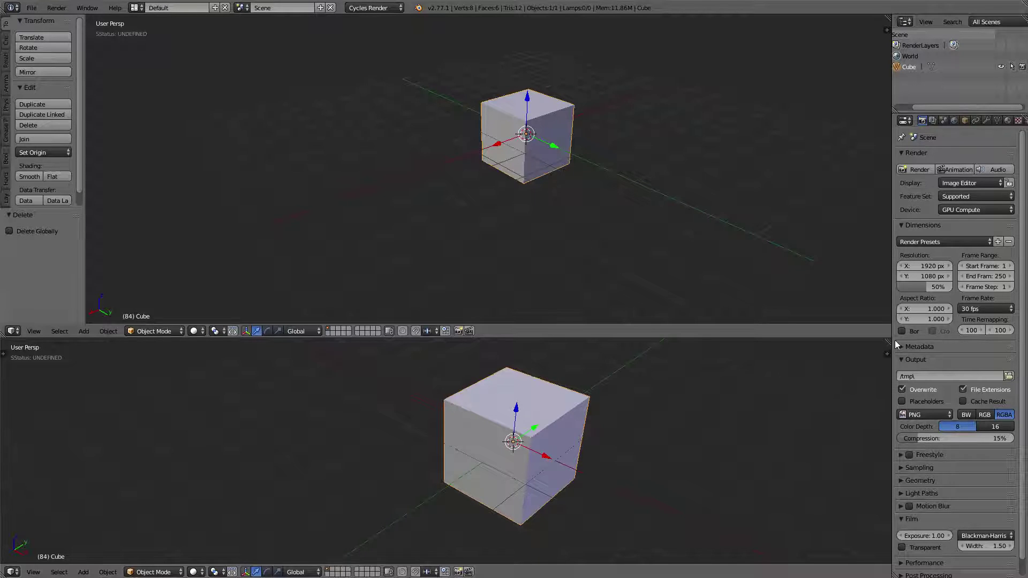
{"action": "left_click_drag", "start_coordinate": [887, 343], "coordinate": [743, 383]}
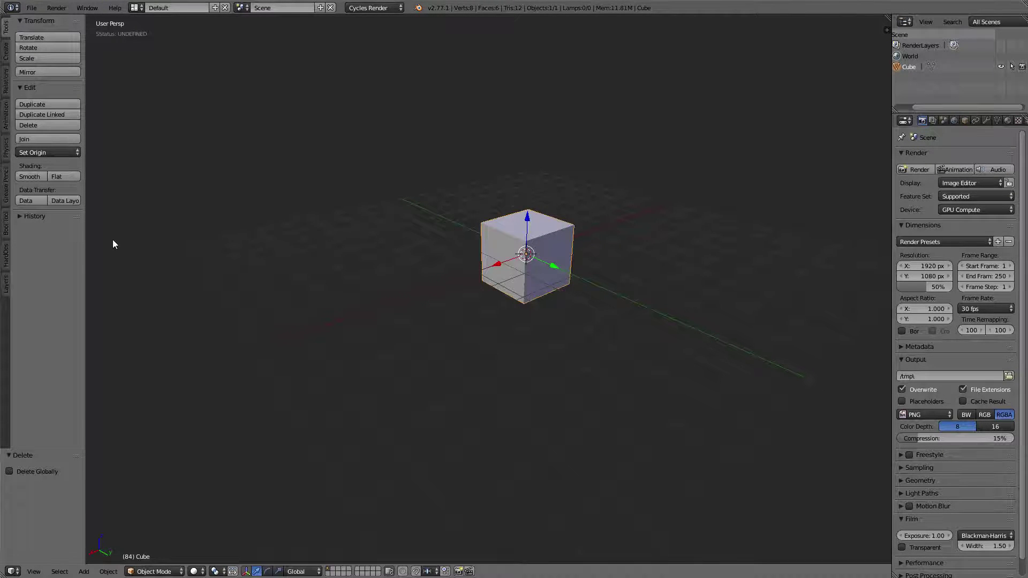
{"action": "key", "text": "t"}
{"action": "key", "text": "t"}
{"action": "key", "text": "t"}
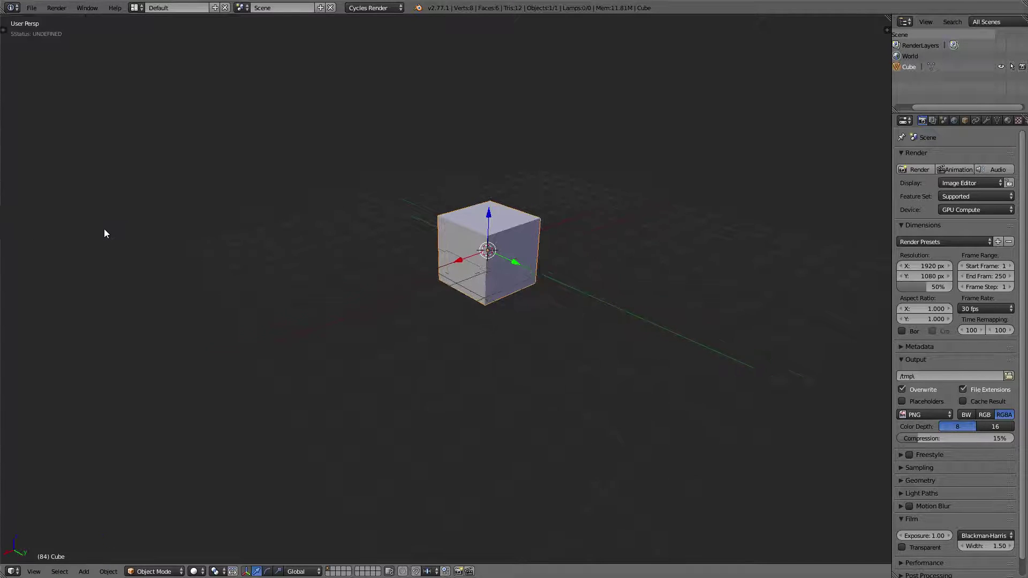
{"action": "key", "text": "t"}
{"action": "key", "text": "t"}
{"action": "key", "text": "t"}
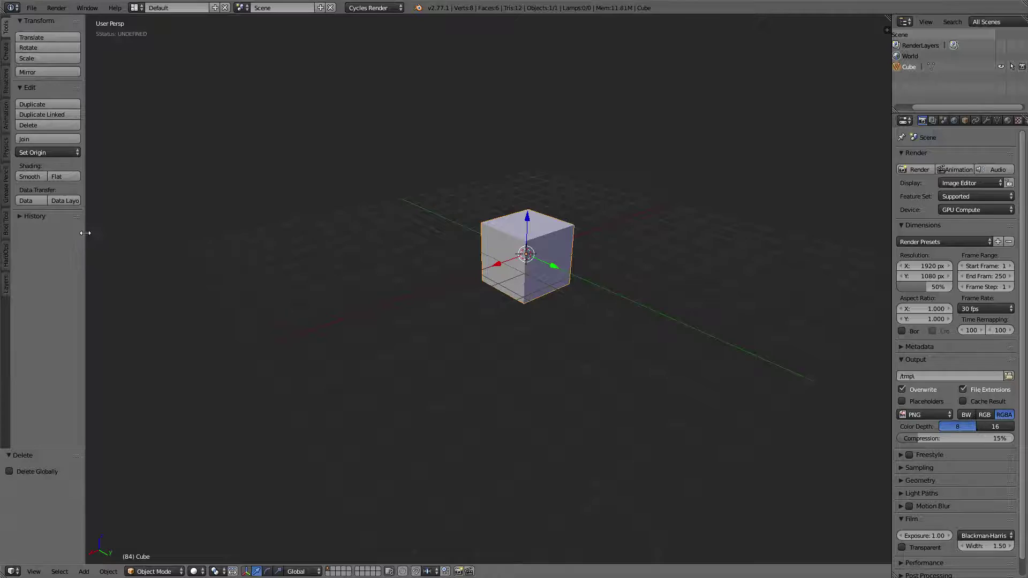
{"action": "left_click_drag", "start_coordinate": [85, 233], "coordinate": [2, 240]}
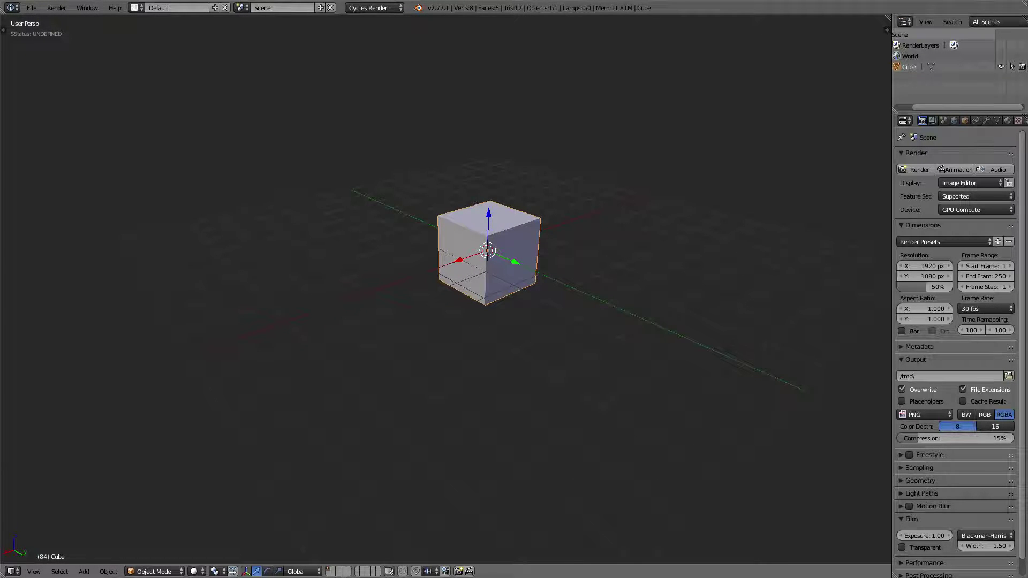
{"action": "left_click", "coordinate": [3, 30]}
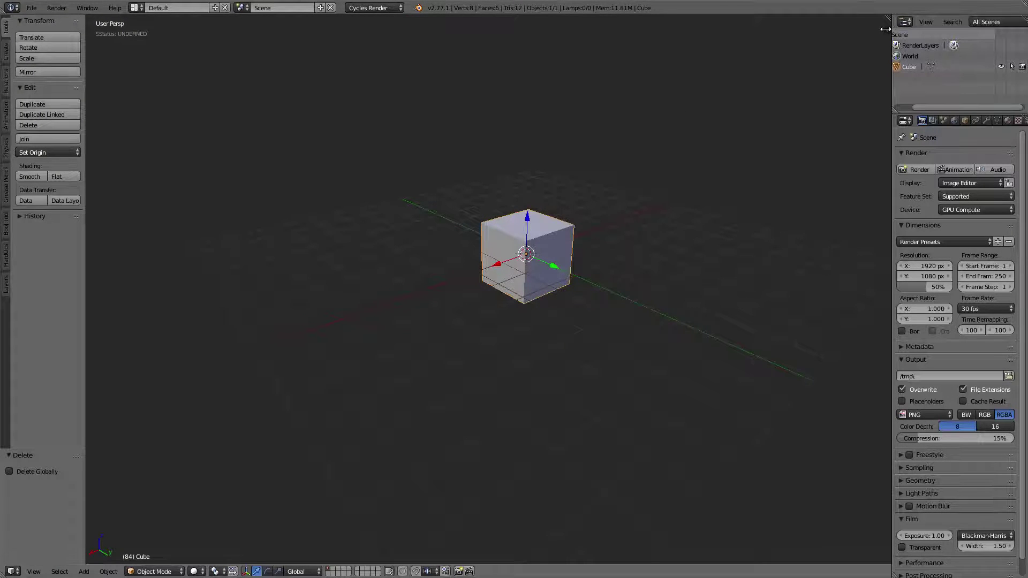
Step: Show the N sidebar, widen it slightly, and scroll to the cube's Transform: scale 1, dimensions 2
{"action": "key", "text": "n"}
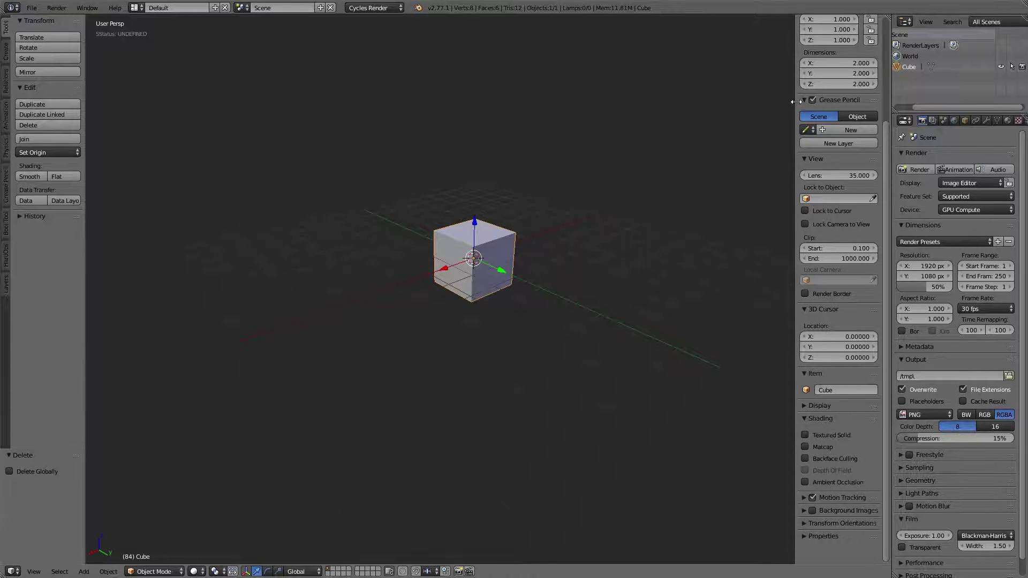
{"action": "mouse_move", "coordinate": [796, 102]}
{"action": "left_mouse_down"}
{"action": "mouse_move", "coordinate": [888, 105]}
{"action": "mouse_move", "coordinate": [764, 111]}
{"action": "mouse_move", "coordinate": [791, 110]}
{"action": "left_mouse_up"}
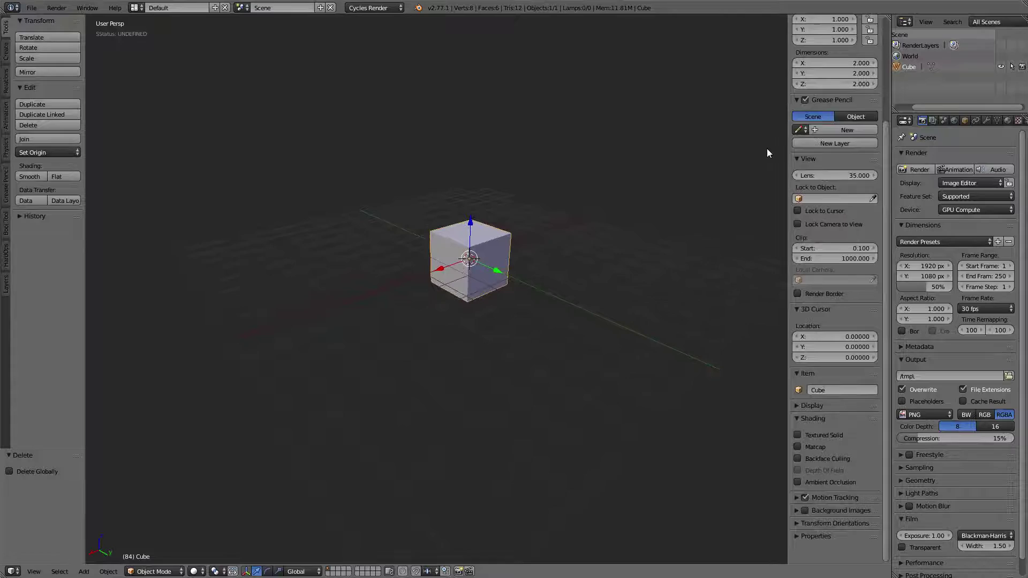
{"action": "key", "text": "n"}
{"action": "key", "text": "n"}
{"action": "key", "text": "n"}
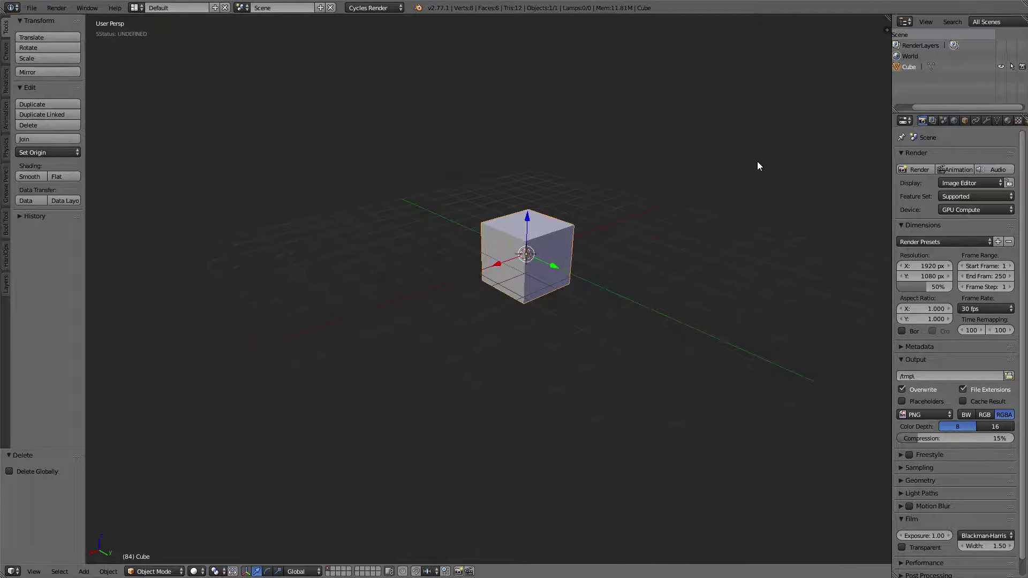
{"action": "key", "text": "n"}
{"action": "scroll", "coordinate": [825, 114], "scroll_direction": "up", "scroll_amount": 5}
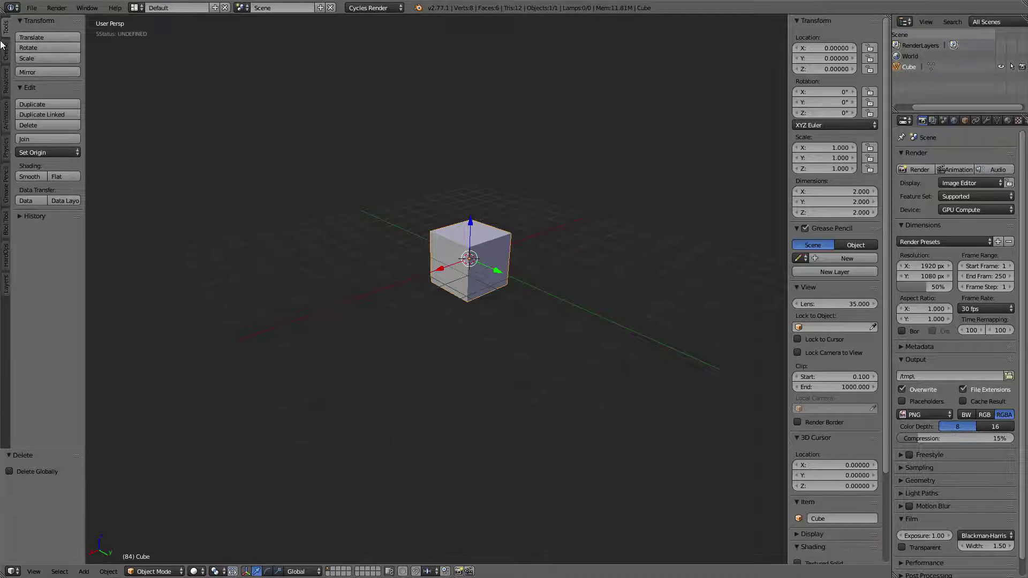
Step: Show the Bool Tool tab with Auto Boolean and Brush Boolean, then open File > User Preferences
{"action": "left_click", "coordinate": [7, 224]}
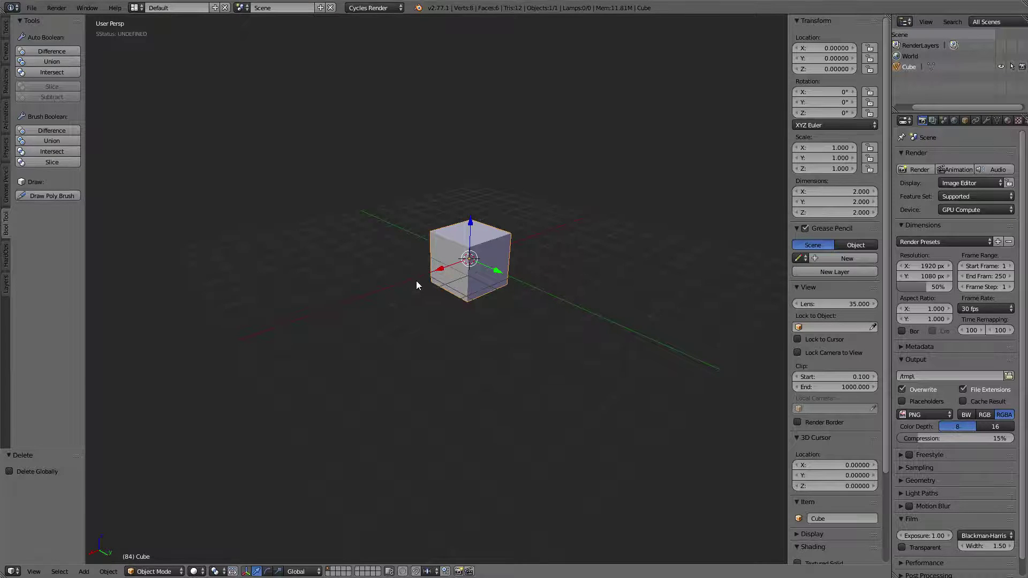
{"action": "left_click", "coordinate": [31, 7]}
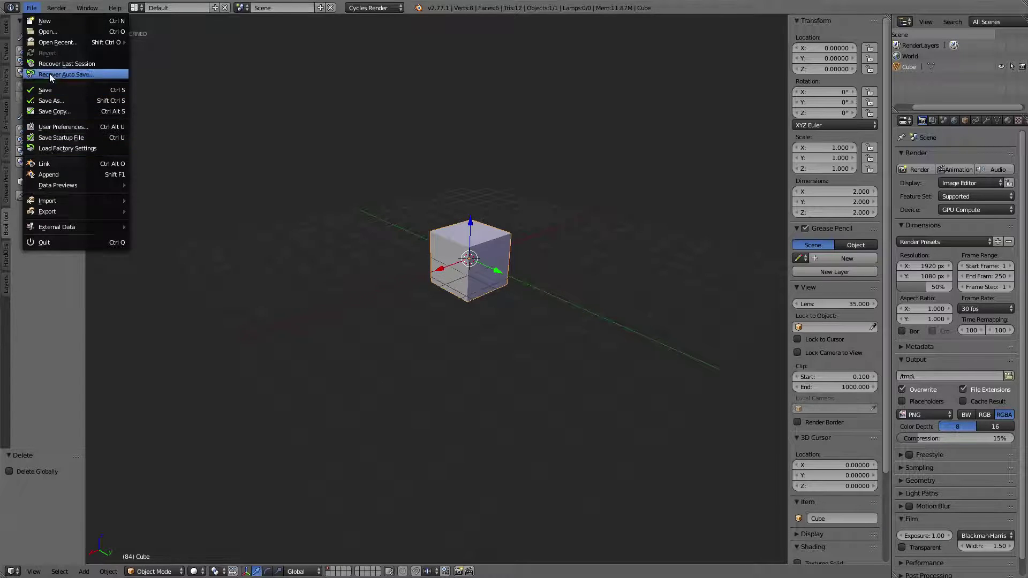
{"action": "left_click", "coordinate": [50, 126]}
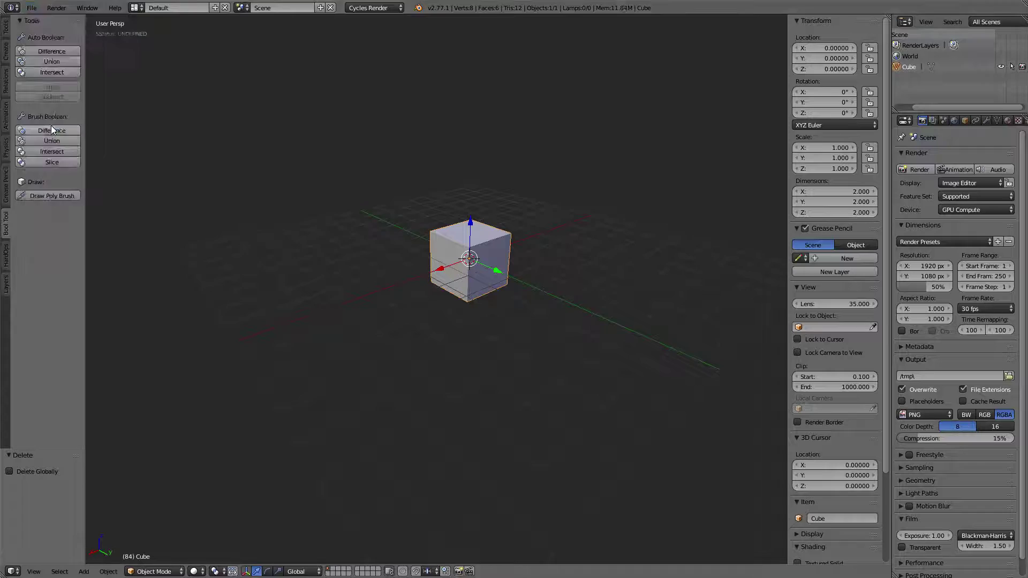
Step: Centre the Preferences window and switch to the Add-ons tab
{"action": "left_click_drag", "start_coordinate": [146, 7], "coordinate": [402, 161]}
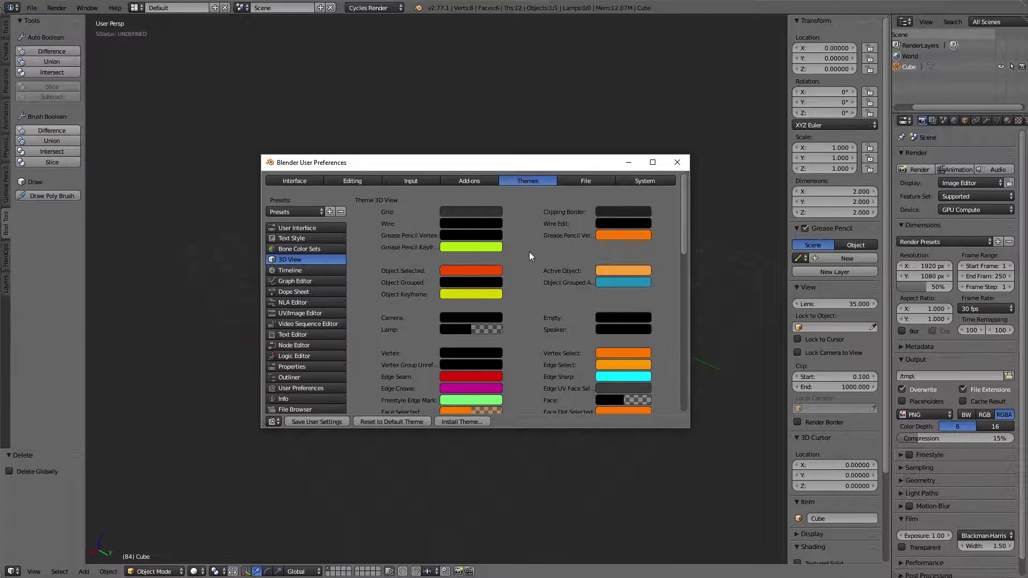
{"action": "left_click", "coordinate": [305, 180]}
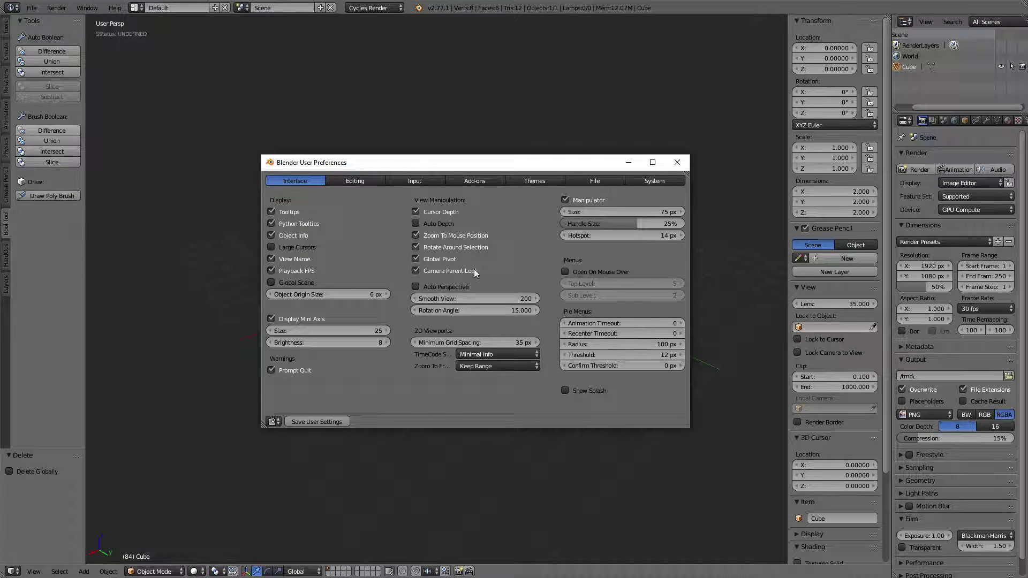
{"action": "left_click", "coordinate": [467, 179]}
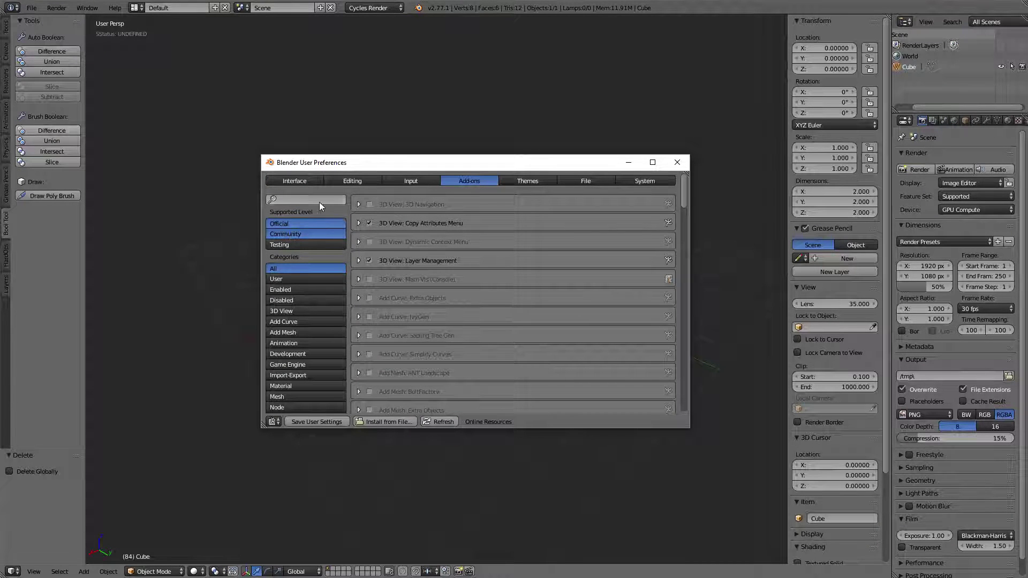
Step: Search add-ons for 'bool tool' and filter to Testing to list Object: Bool Tool
{"action": "left_click", "coordinate": [296, 198]}
{"action": "type", "text": "bool"}
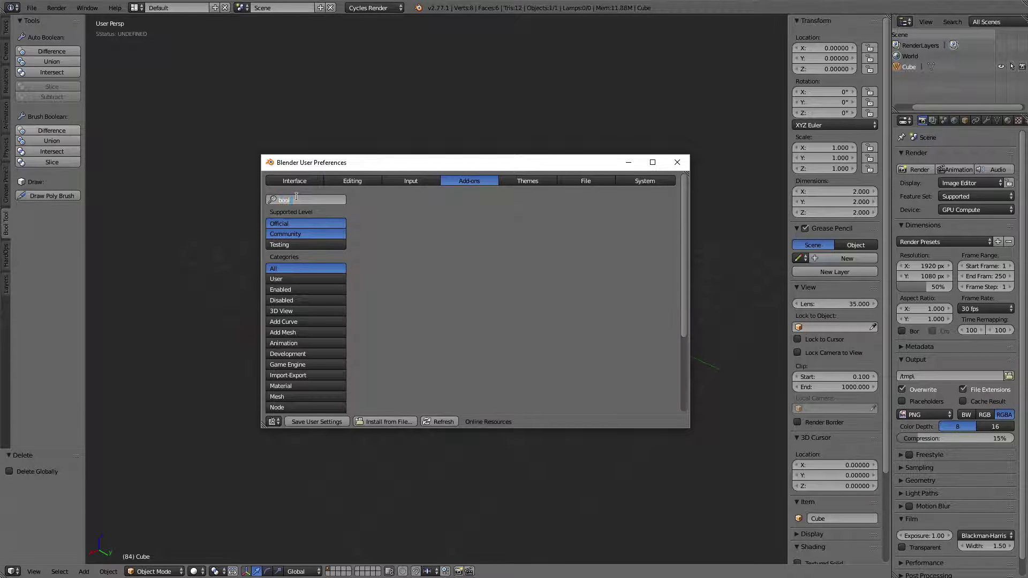
{"action": "type", "text": " tool"}
{"action": "left_click", "coordinate": [278, 246]}
{"action": "left_click", "coordinate": [279, 245]}
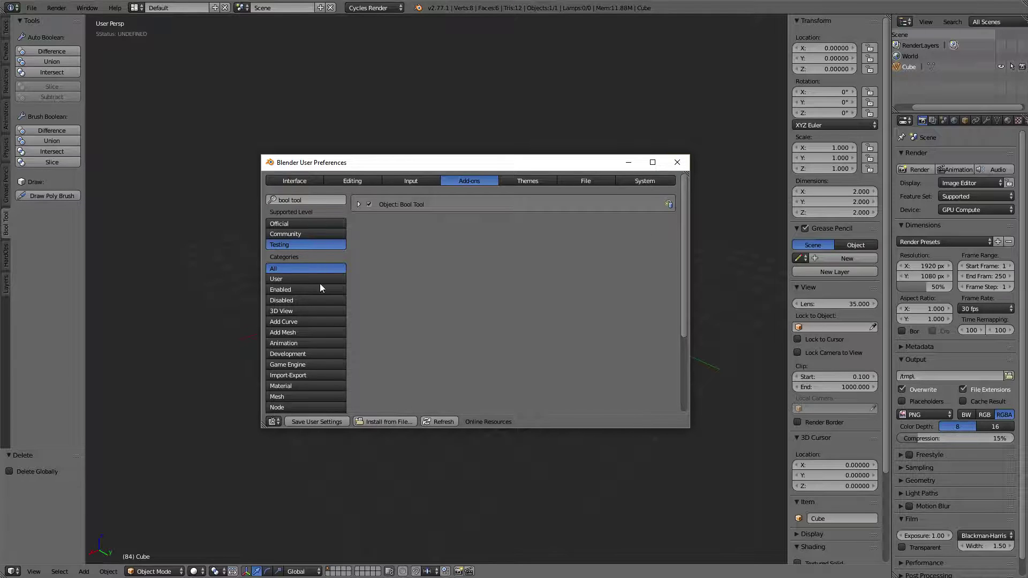
{"action": "left_click", "coordinate": [677, 161]}
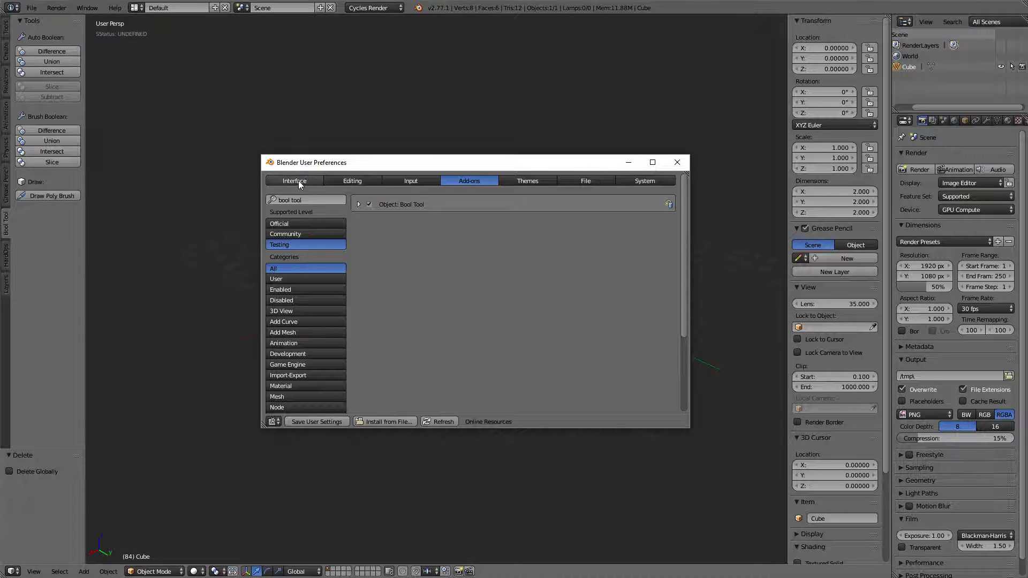
Step: Switch User Preferences to the Interface tab with display and view manipulation settings
{"action": "left_click", "coordinate": [278, 180]}
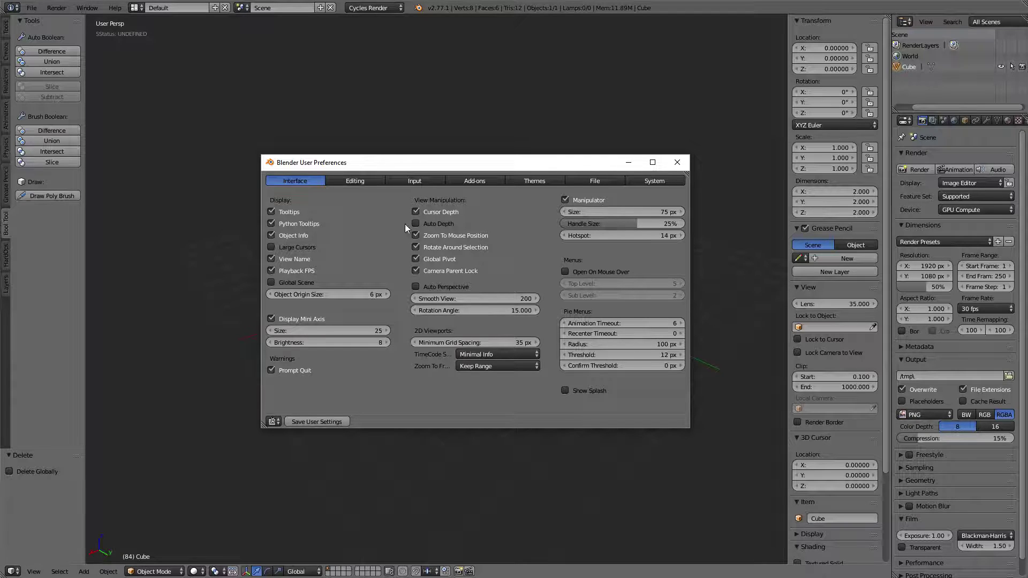
Step: Review the Editing preferences, then show the Input tab's mouse and keymap settings
{"action": "left_click", "coordinate": [348, 180]}
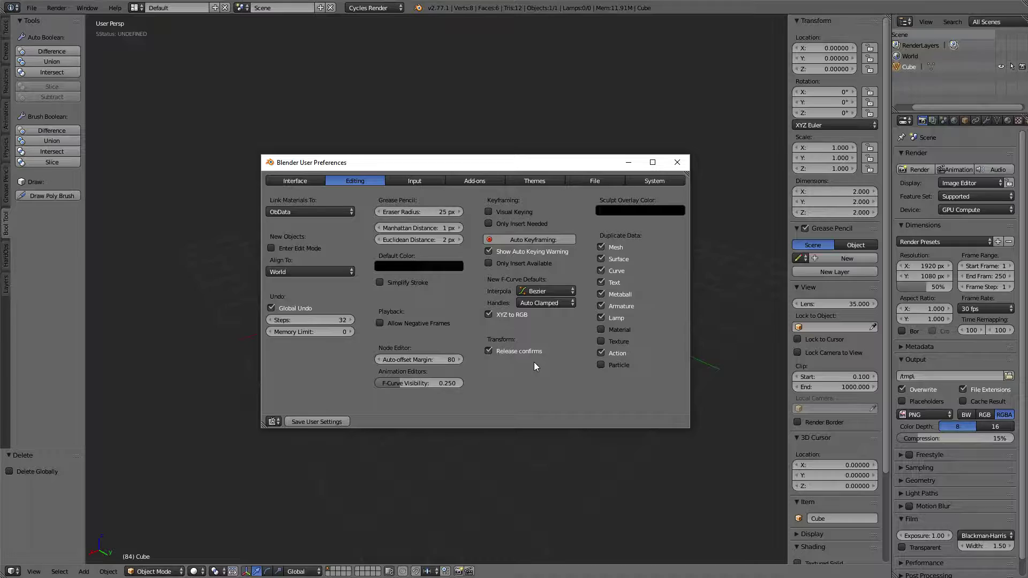
{"action": "left_click", "coordinate": [412, 180]}
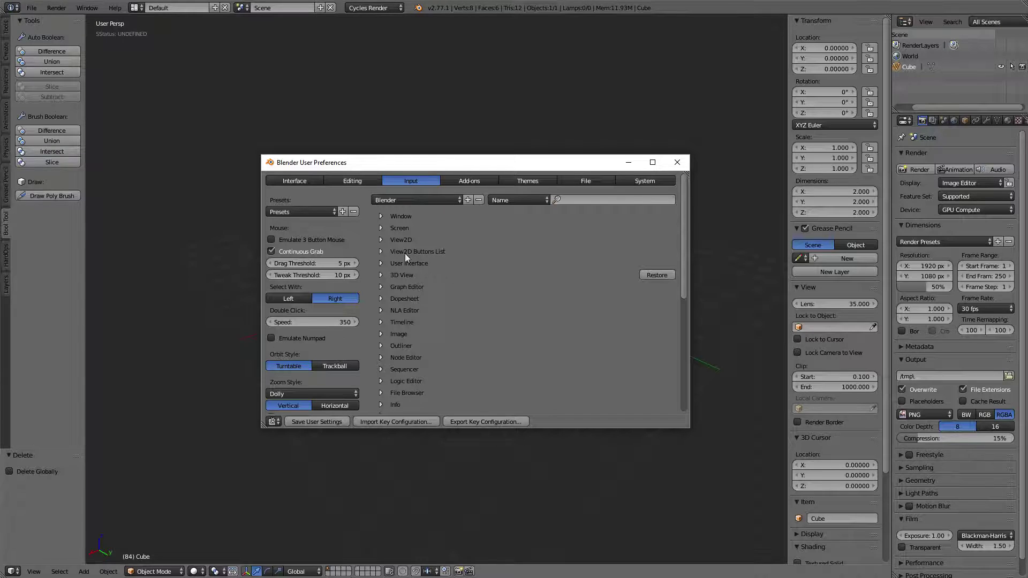
{"action": "left_click", "coordinate": [380, 276]}
{"action": "scroll", "coordinate": [436, 280], "scroll_direction": "down", "scroll_amount": 1}
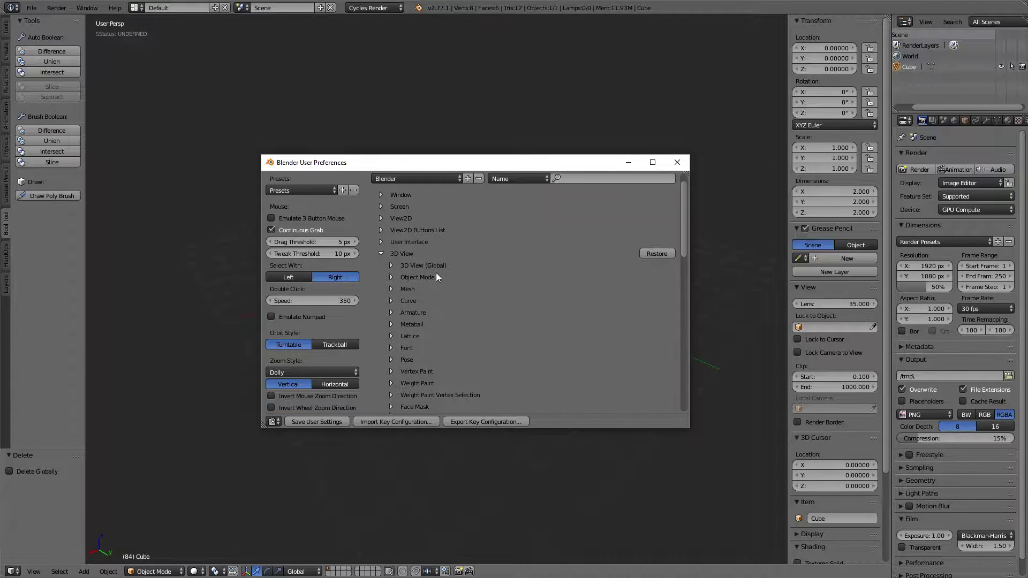
{"action": "left_click", "coordinate": [391, 266]}
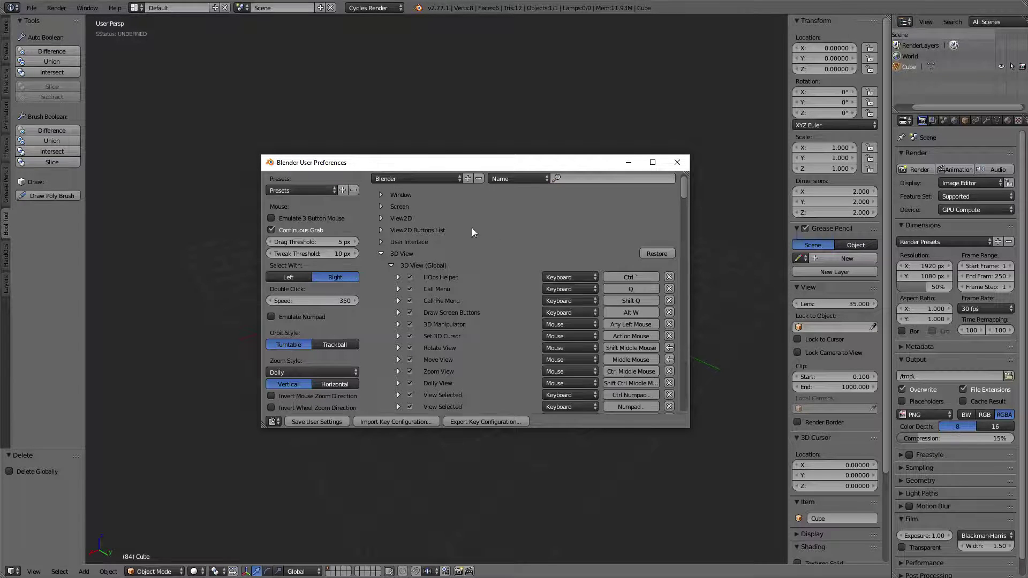
{"action": "left_click", "coordinate": [381, 254]}
{"action": "scroll", "coordinate": [458, 266], "scroll_direction": "up", "scroll_amount": 1}
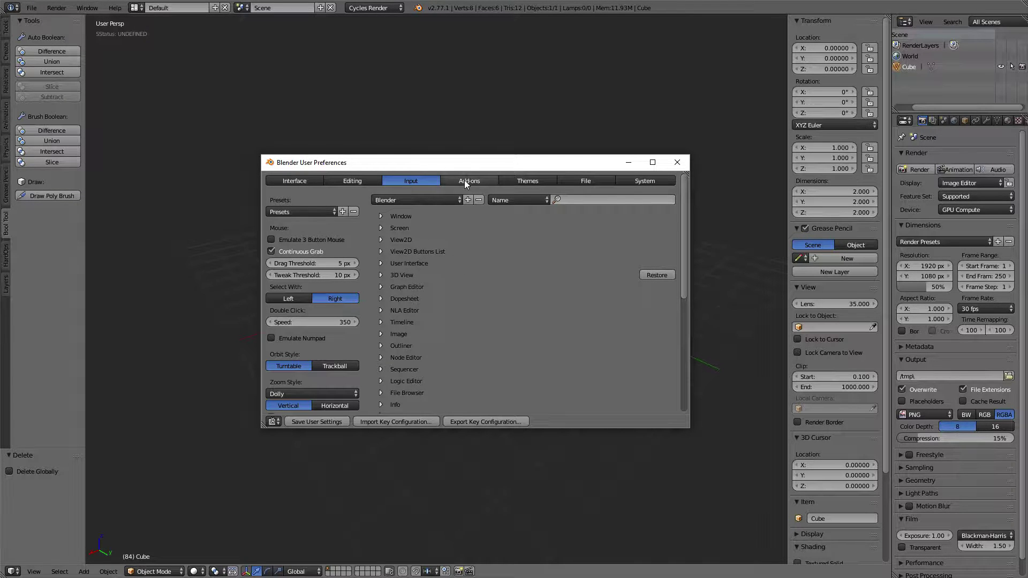
Step: Browse the Themes tab's presets list and the File tab's path settings
{"action": "left_click", "coordinate": [525, 179]}
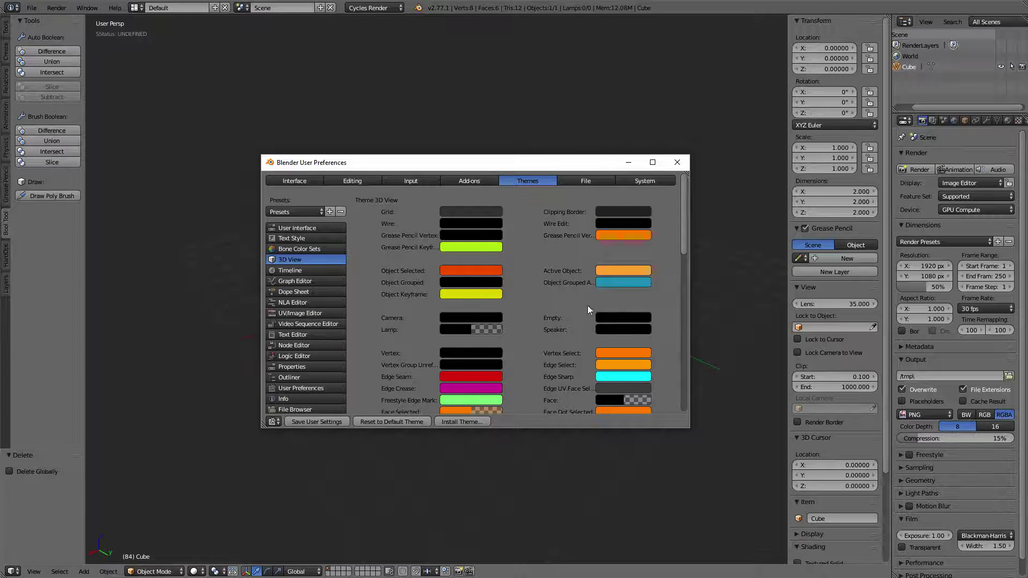
{"action": "left_click", "coordinate": [288, 211]}
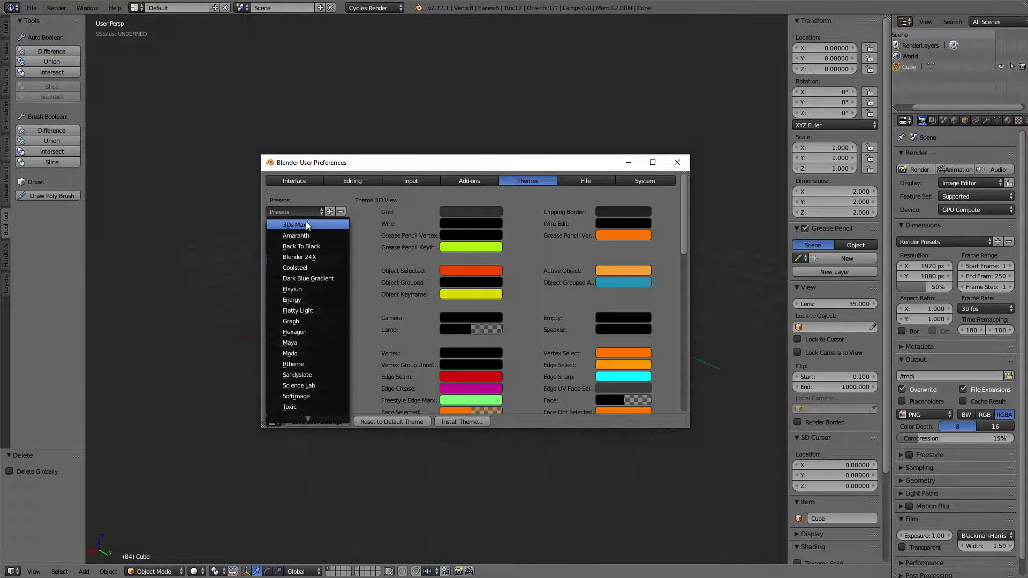
{"action": "left_click", "coordinate": [572, 180]}
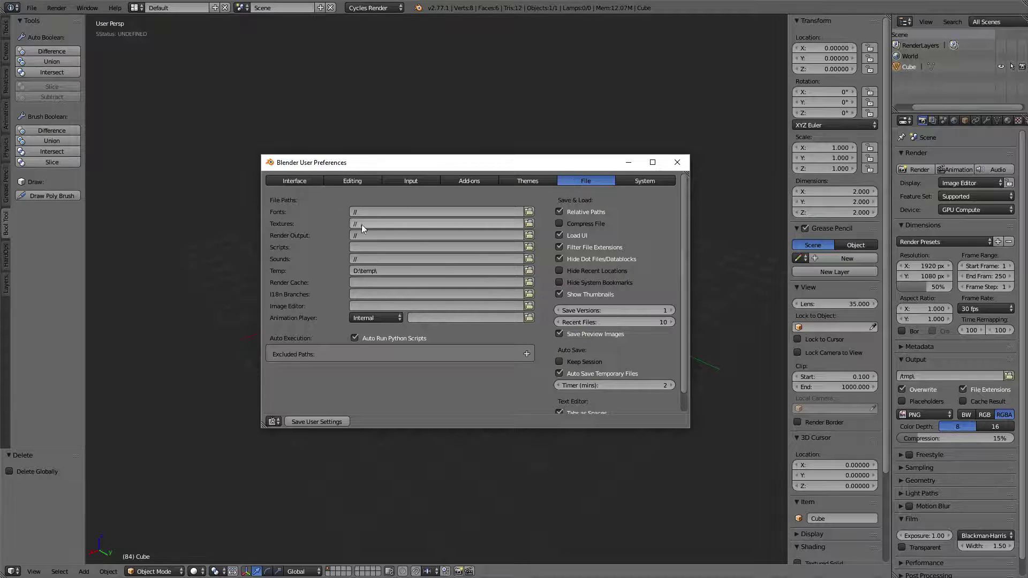
{"action": "scroll", "coordinate": [604, 209], "scroll_direction": "down", "scroll_amount": 1}
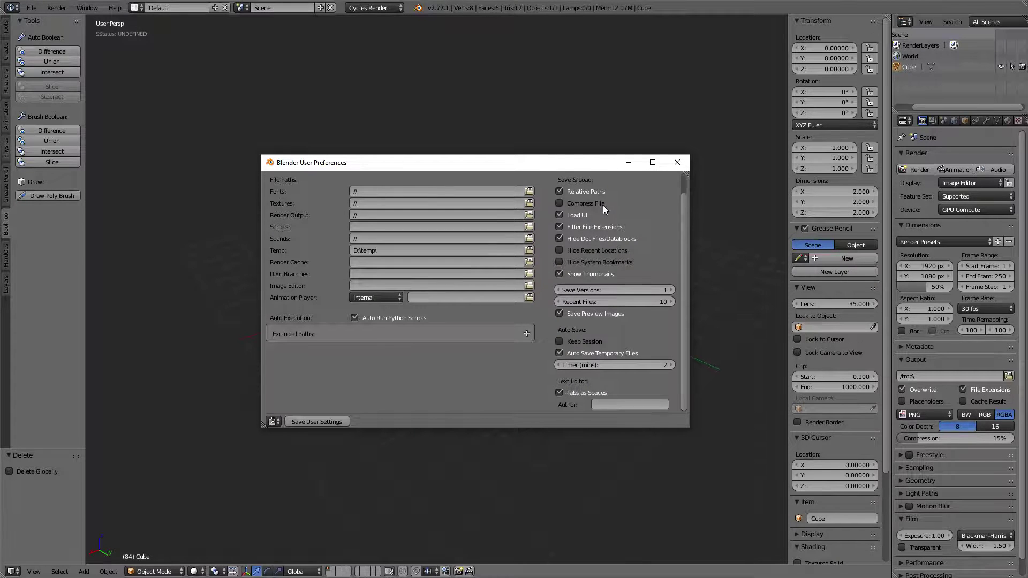
{"action": "scroll", "coordinate": [603, 209], "scroll_direction": "up", "scroll_amount": 1}
Step: Check the CUDA compute device on the System tab, then close User Preferences
{"action": "left_click", "coordinate": [641, 181]}
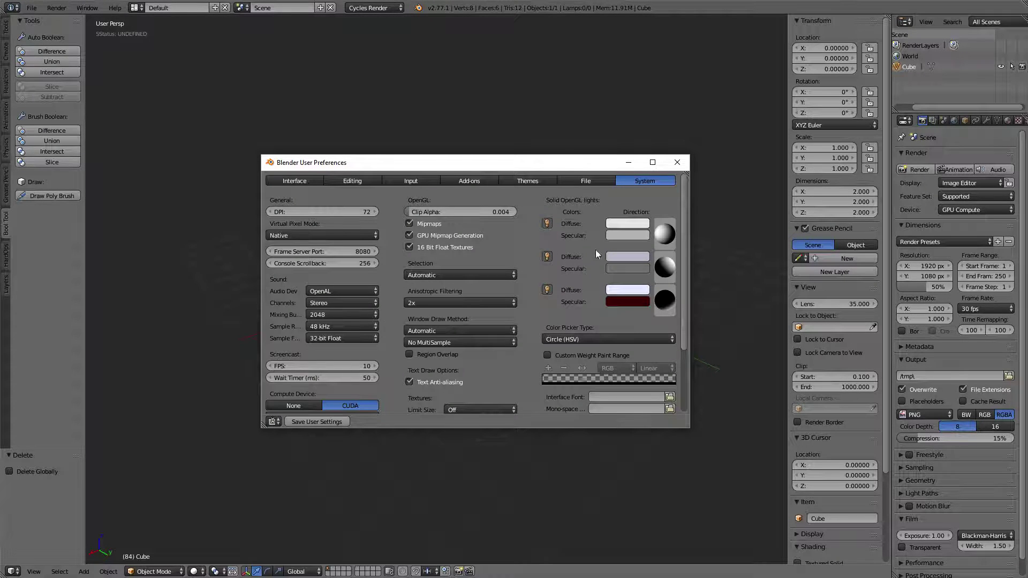
{"action": "scroll", "coordinate": [548, 283], "scroll_direction": "down", "scroll_amount": 2}
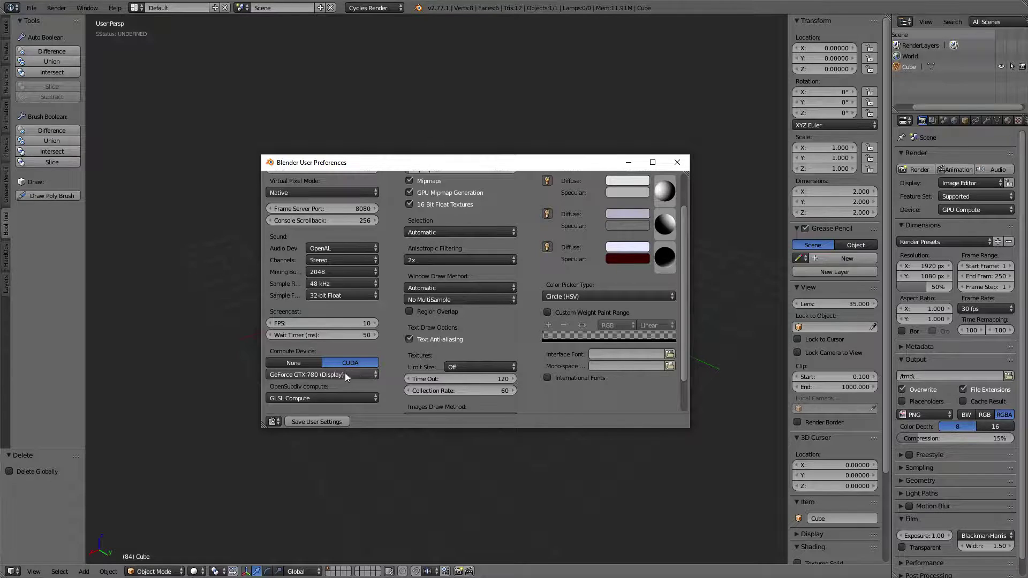
{"action": "scroll", "coordinate": [559, 252], "scroll_direction": "up", "scroll_amount": 3}
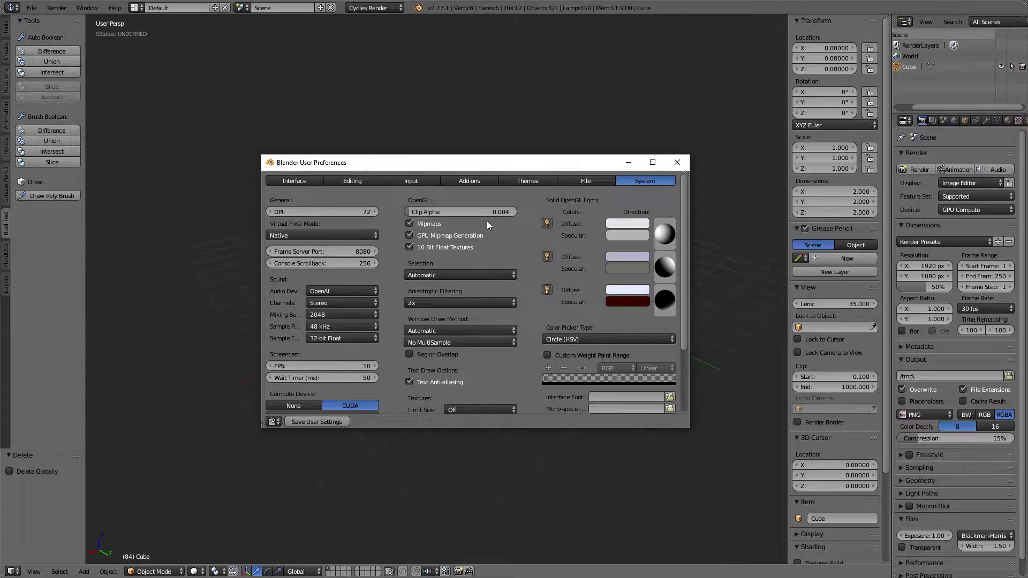
{"action": "left_click", "coordinate": [302, 180]}
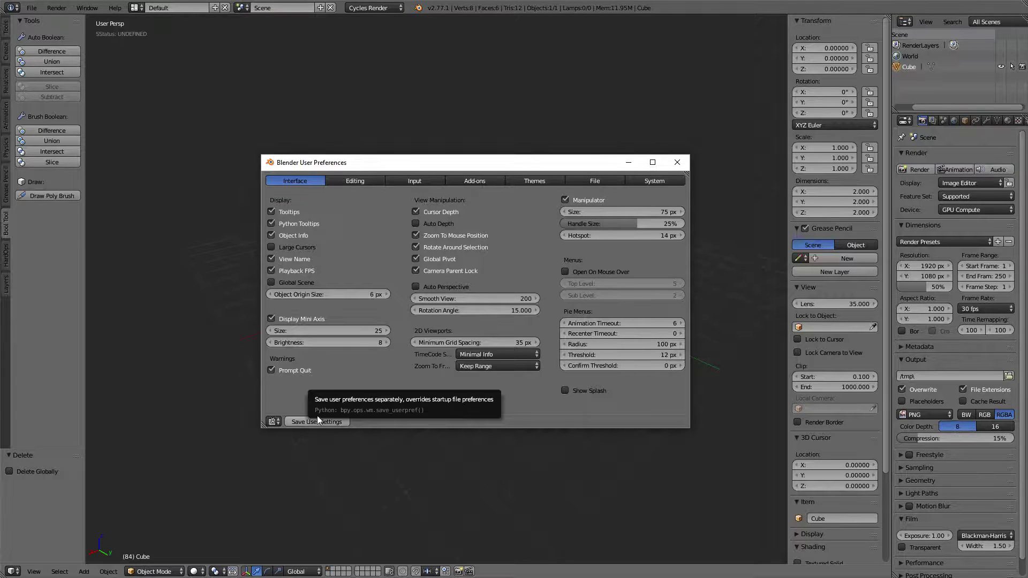
{"action": "left_click", "coordinate": [677, 162]}
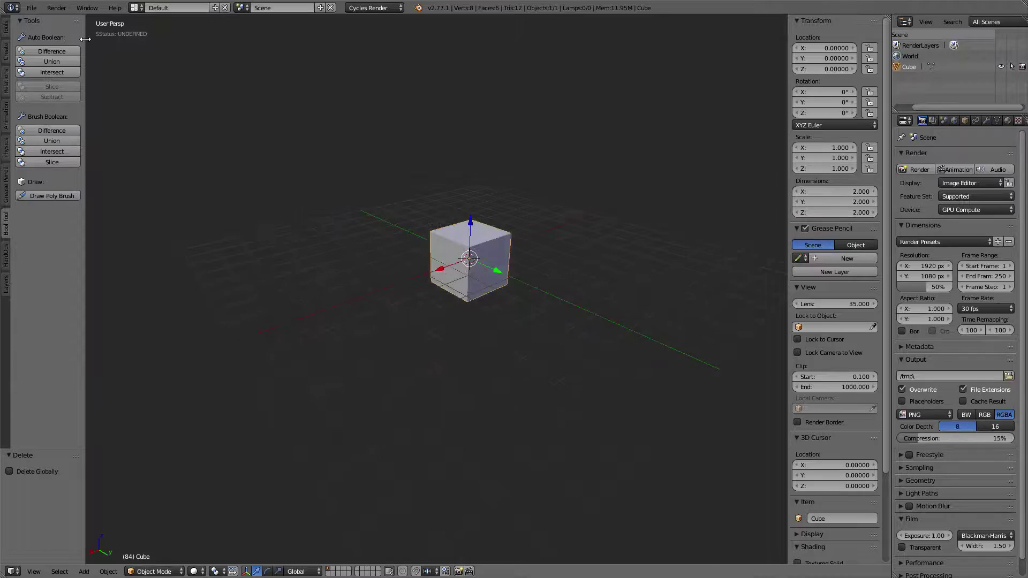
{"action": "left_click", "coordinate": [32, 8]}
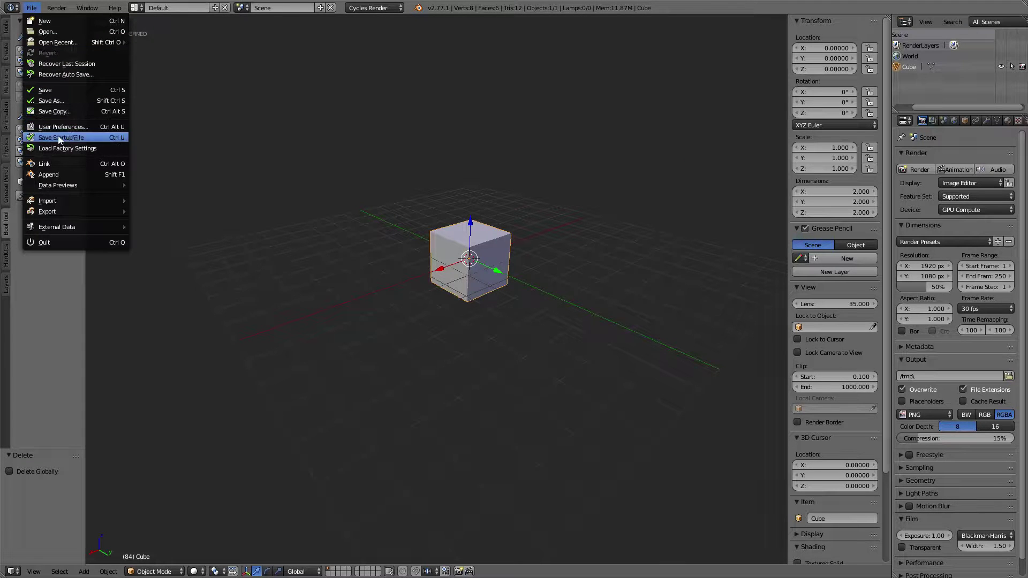